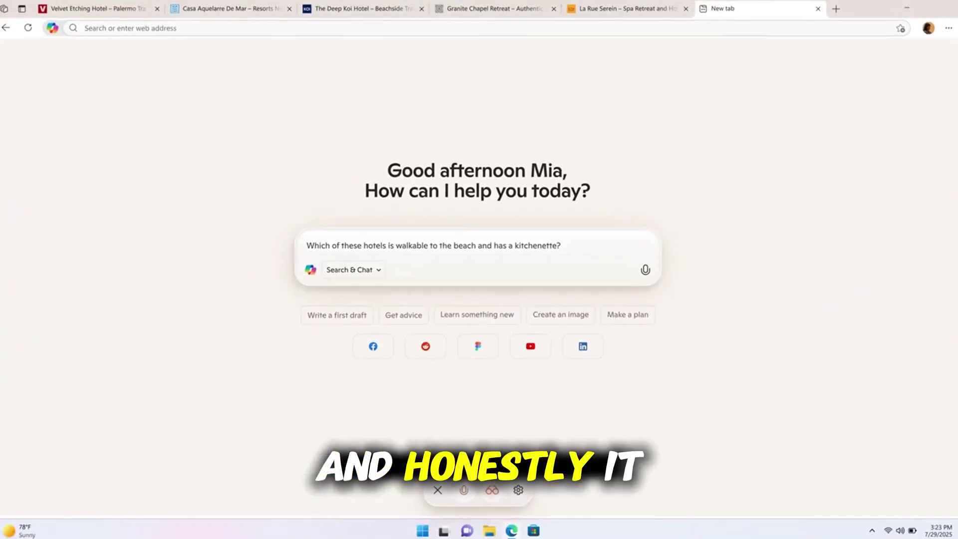
- Send Copilot the question about a walkable-to-beach hotel with a kitchenette, then go to the Bing window
key("Return")
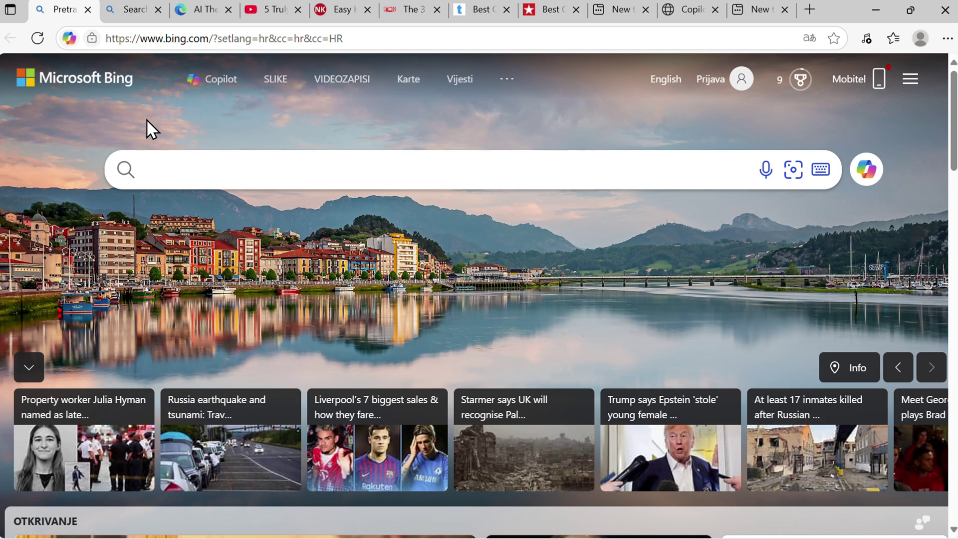
mouse_move(127, 11)
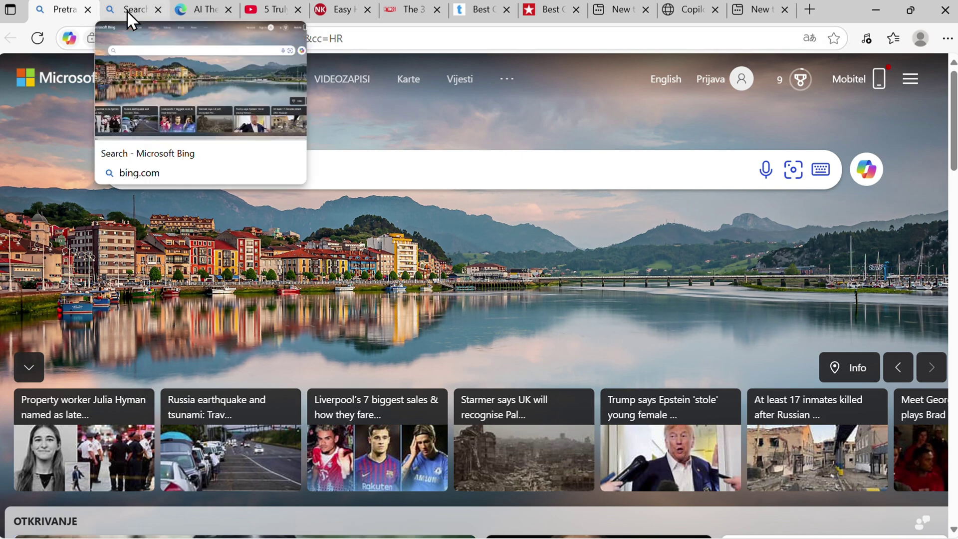
- Load the Microsoft Edge website and scroll down to the Copilot Mode section
left_click(127, 10)
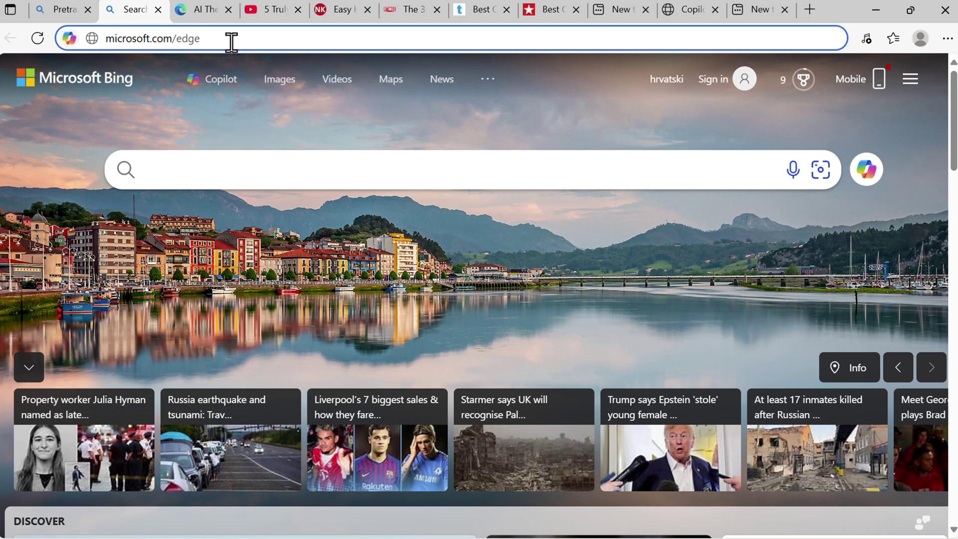
key("Return")
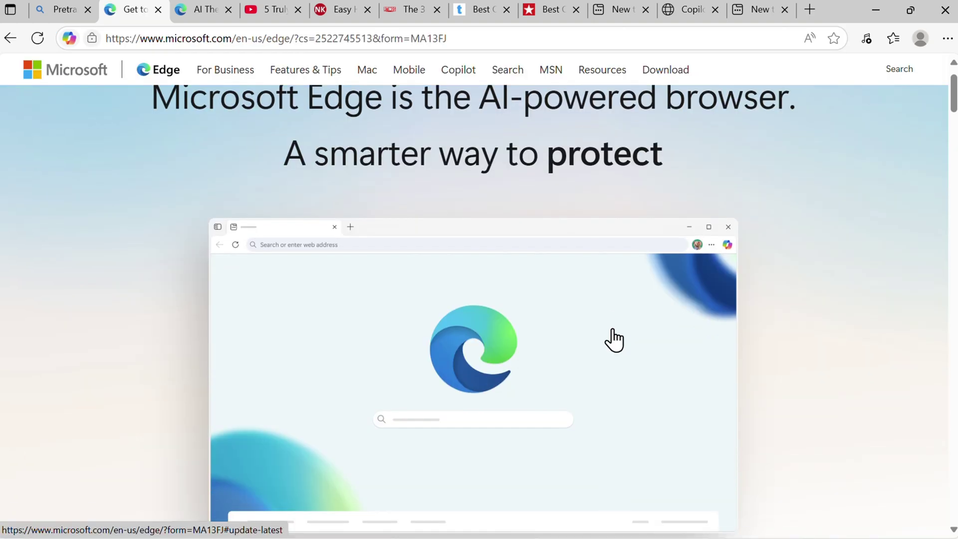
scroll(609, 338, "down", 8)
scroll(613, 328, "down", 2)
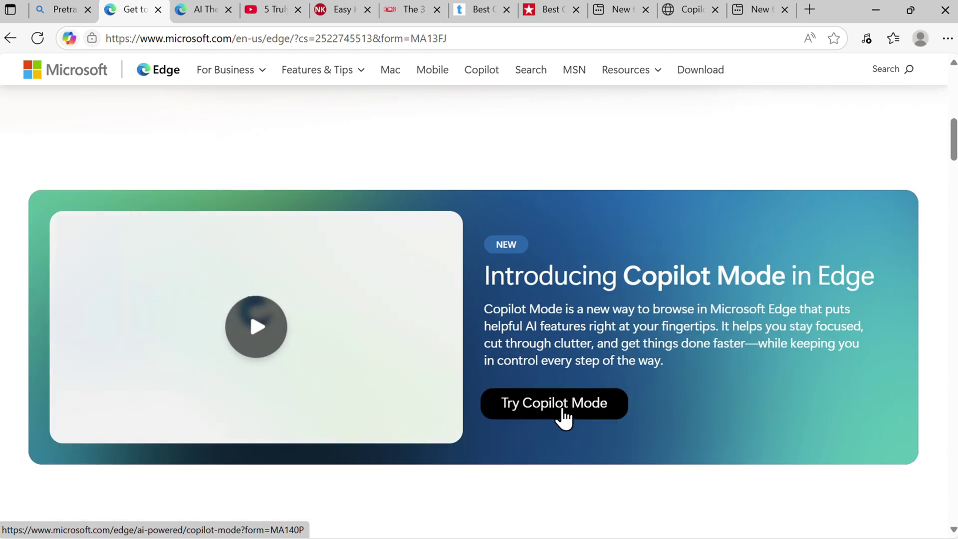
- Try Copilot Mode, switching its toggle off and back on
left_click(564, 418)
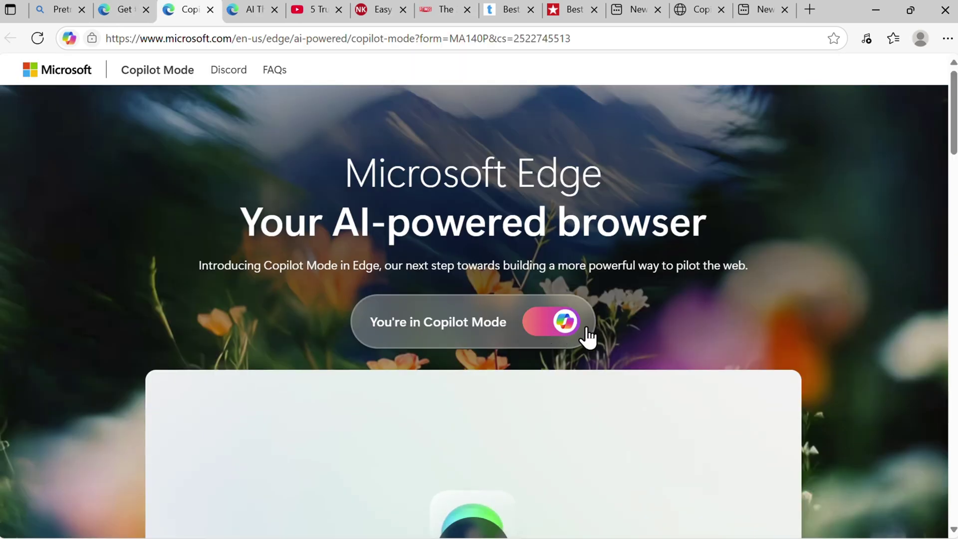
left_click(564, 325)
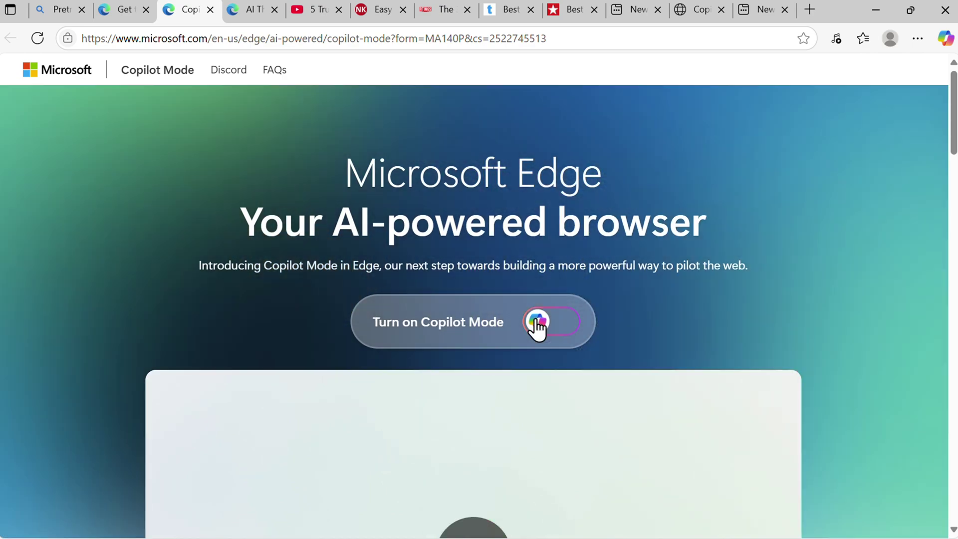
left_click(536, 326)
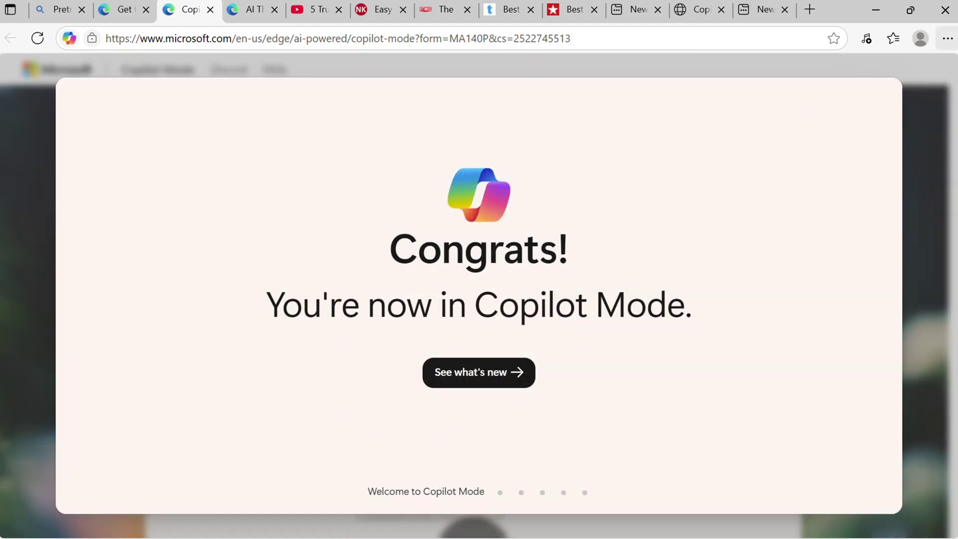
left_click(949, 38)
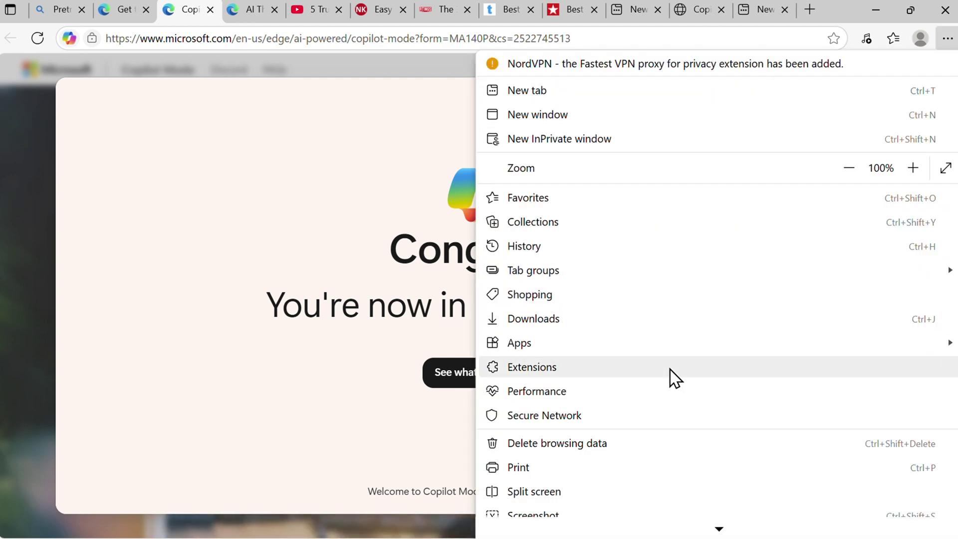
scroll(666, 380, "down", 3)
left_click(527, 481)
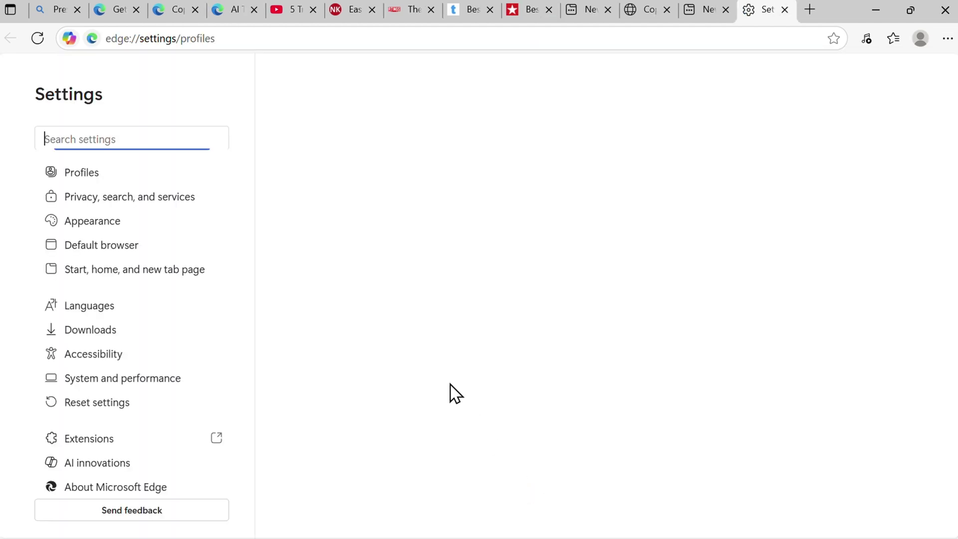
left_click(96, 464)
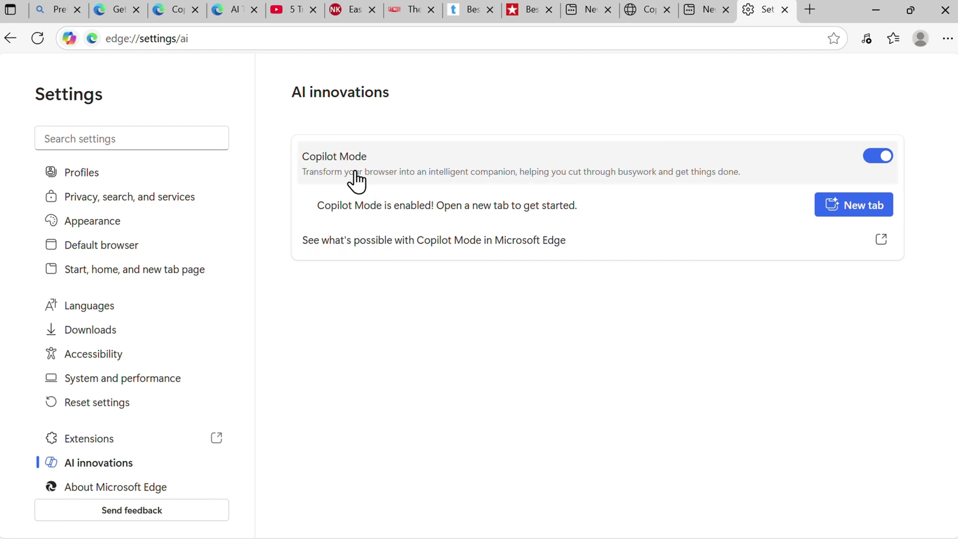
left_click(785, 10)
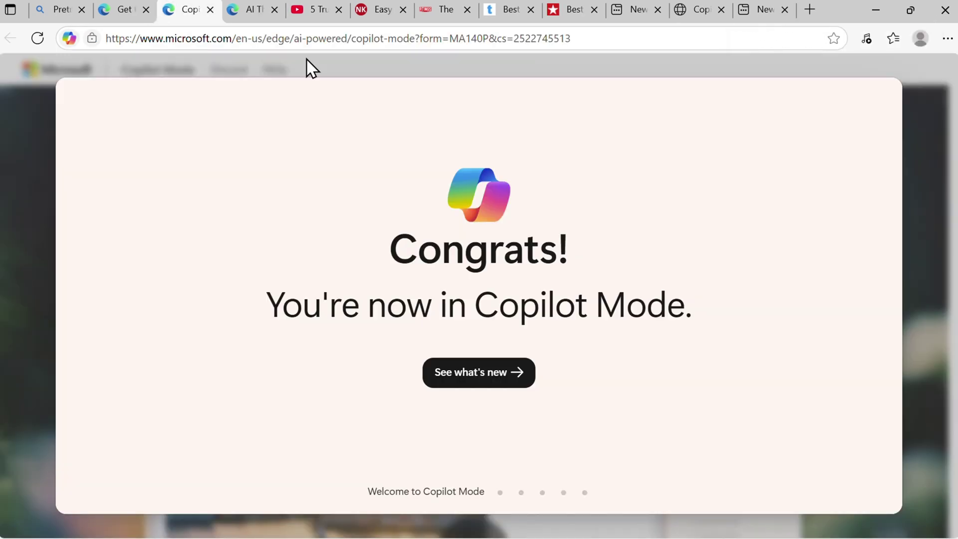
- Go through the What's new tour: Quick assist, Multi-tab context, Copilot-inspired theme, to 'You are in control'
left_click(521, 385)
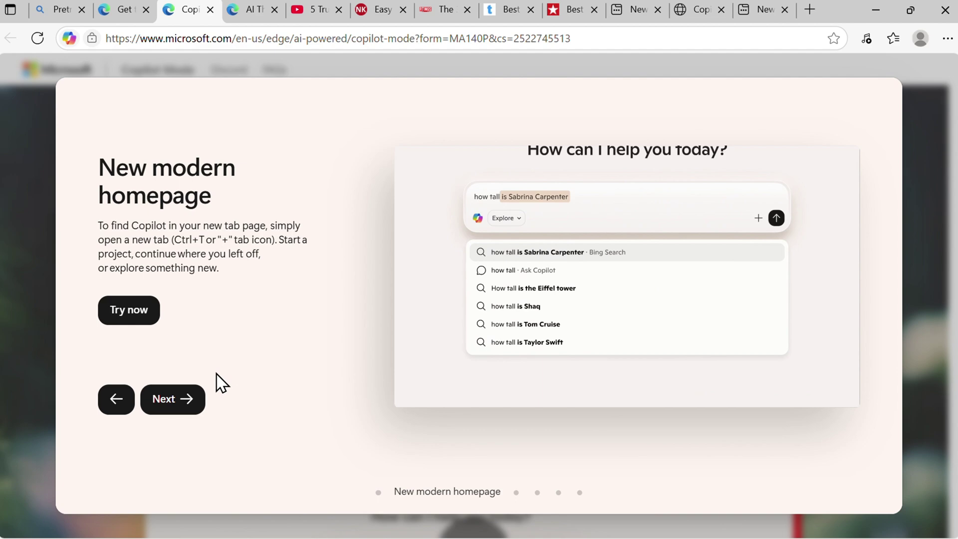
left_click(186, 403)
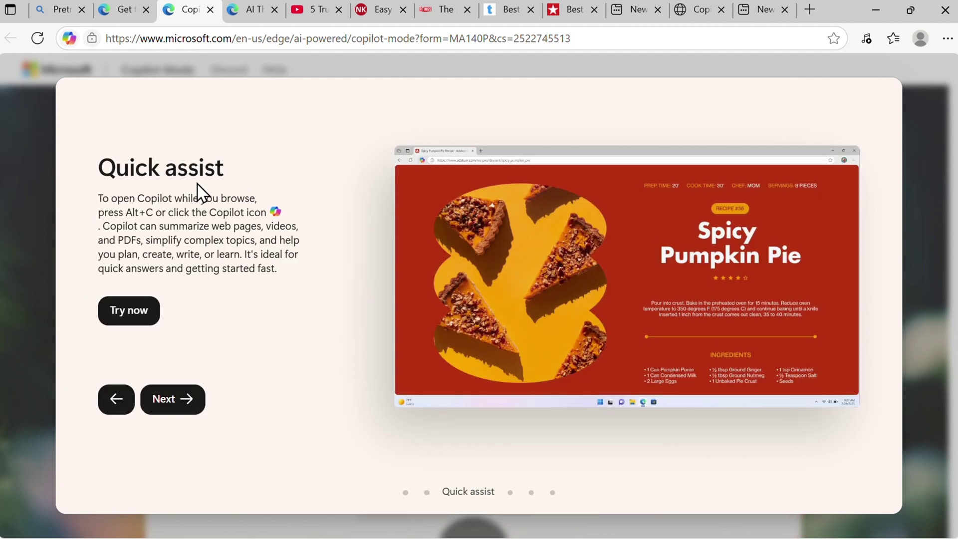
left_click(183, 403)
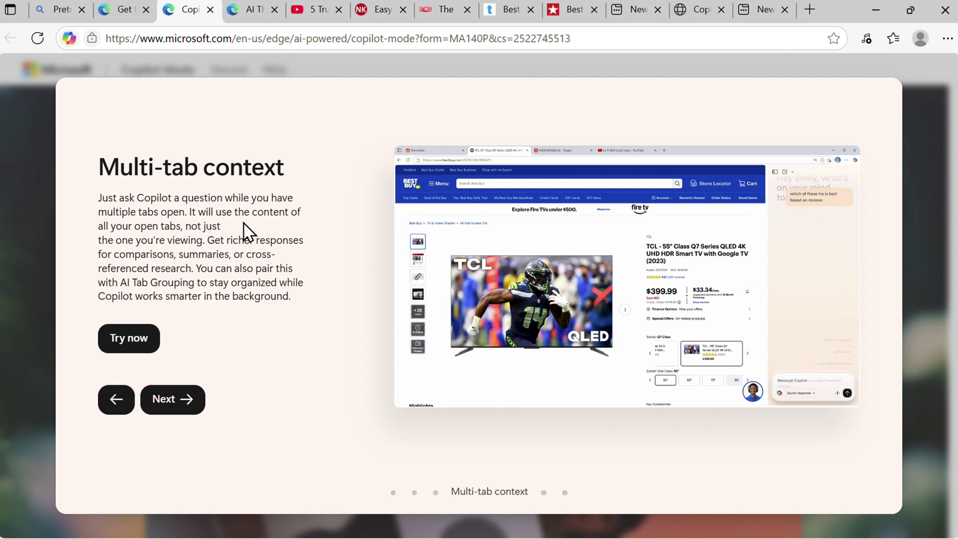
left_click(188, 401)
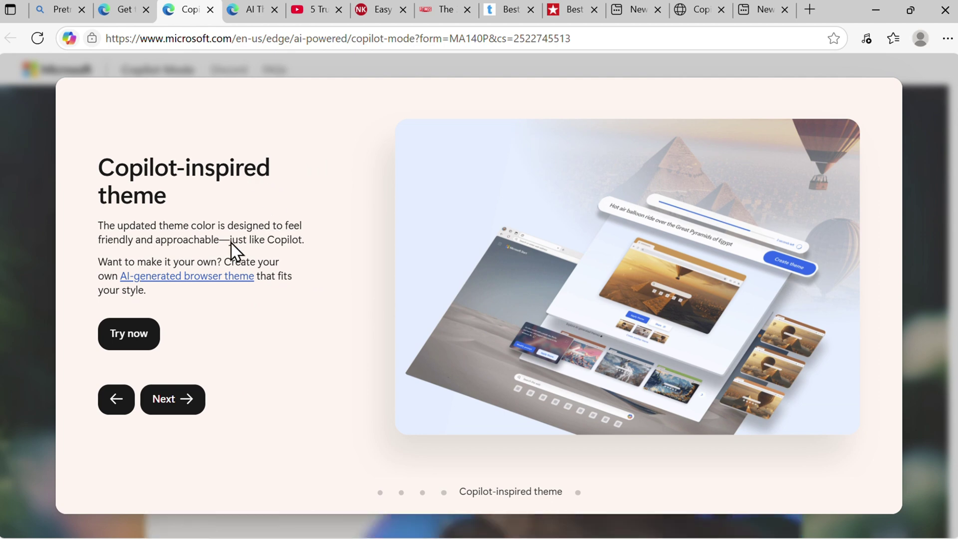
left_click(193, 398)
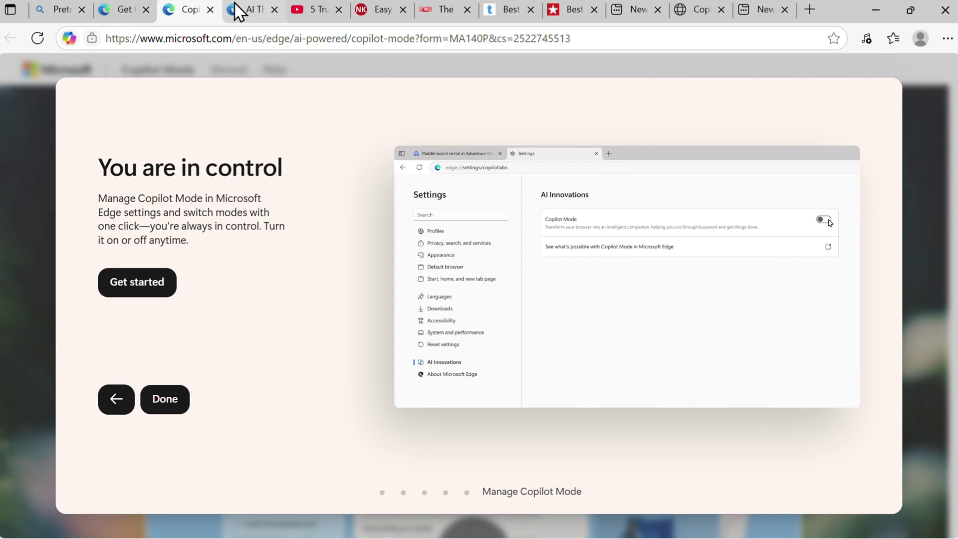
mouse_move(245, 3)
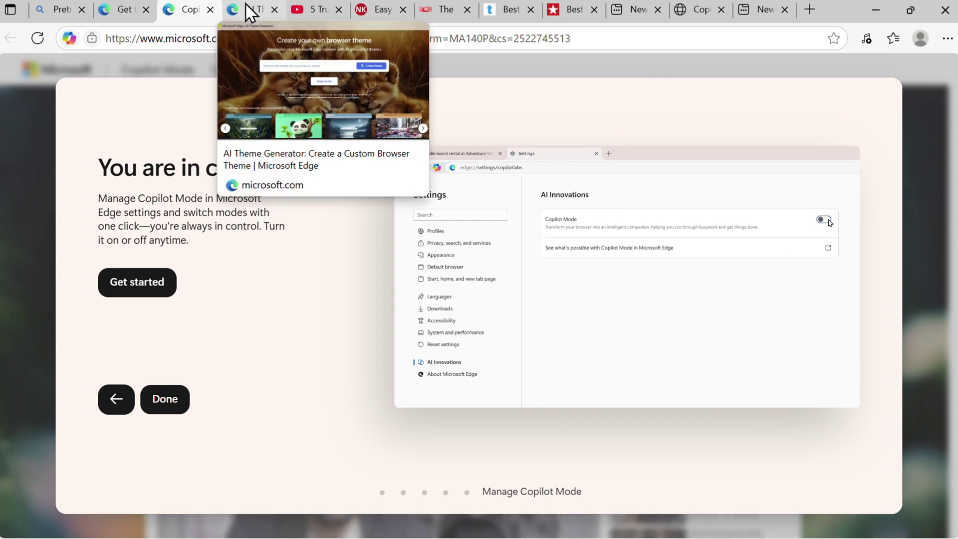
- Generate an AI theme from the prompt 'black british shorthair cat' and look over the preview
left_click(246, 4)
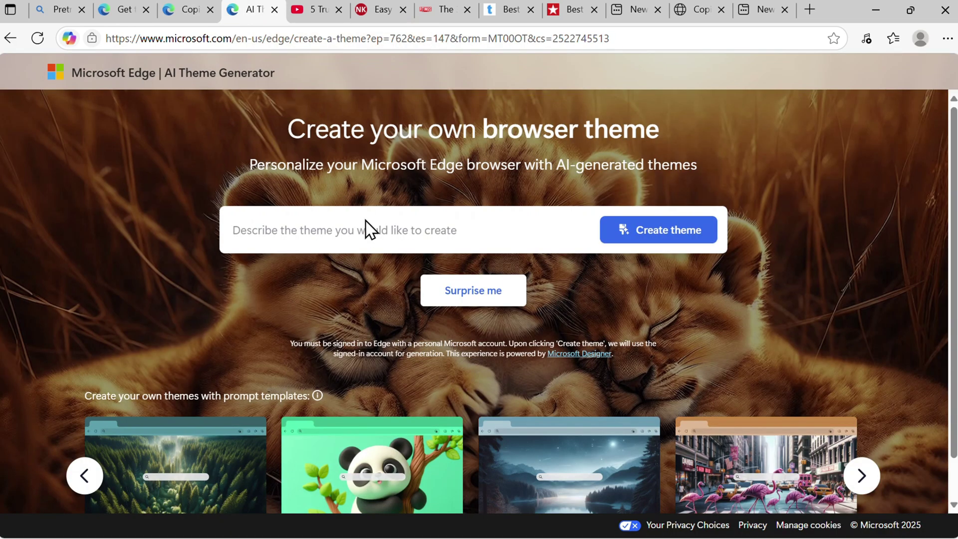
left_click(398, 231)
type("black british shorthair cat")
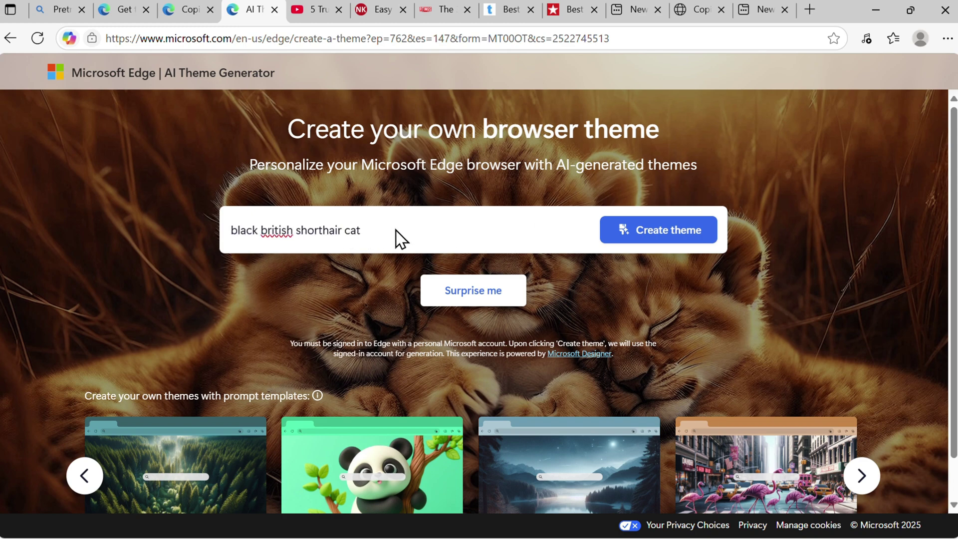
left_click(605, 231)
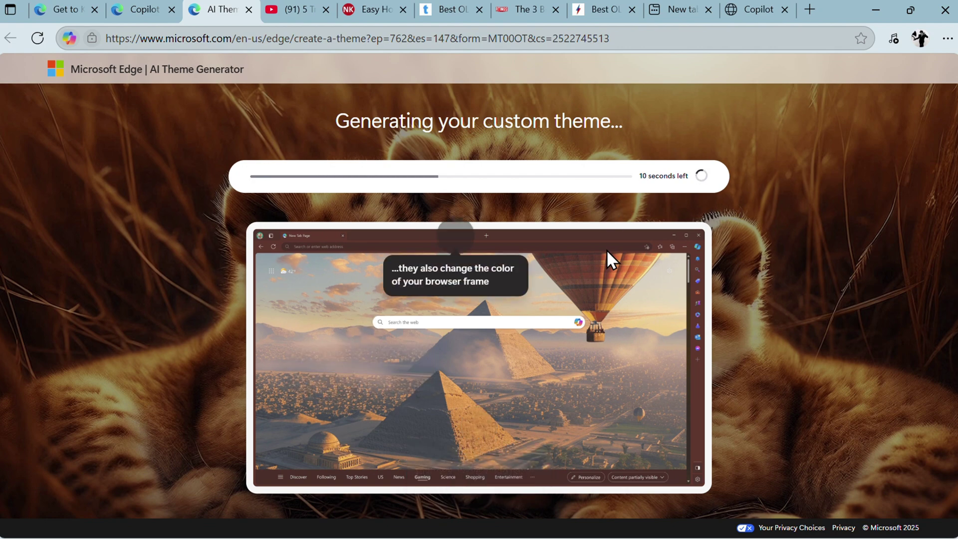
scroll(400, 289, "up", 5)
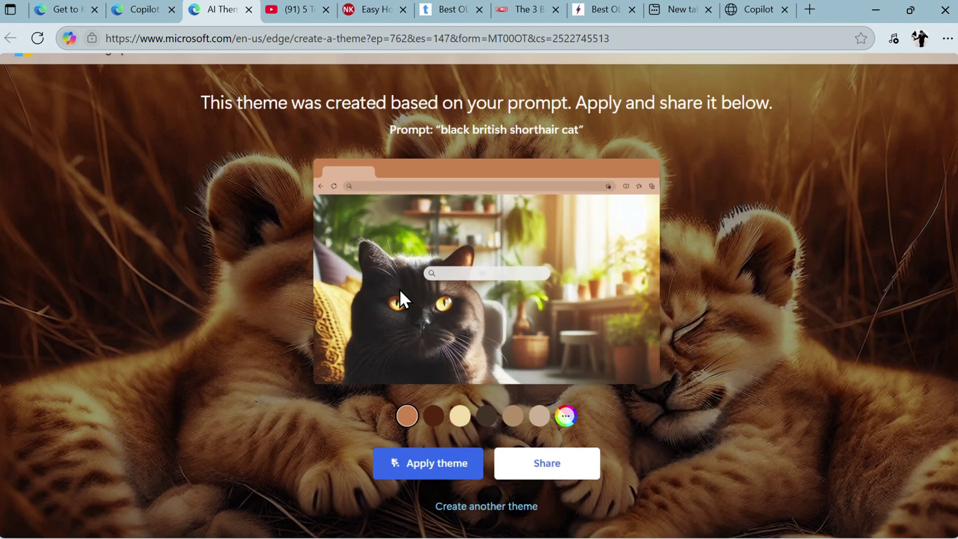
scroll(399, 289, "up", 1)
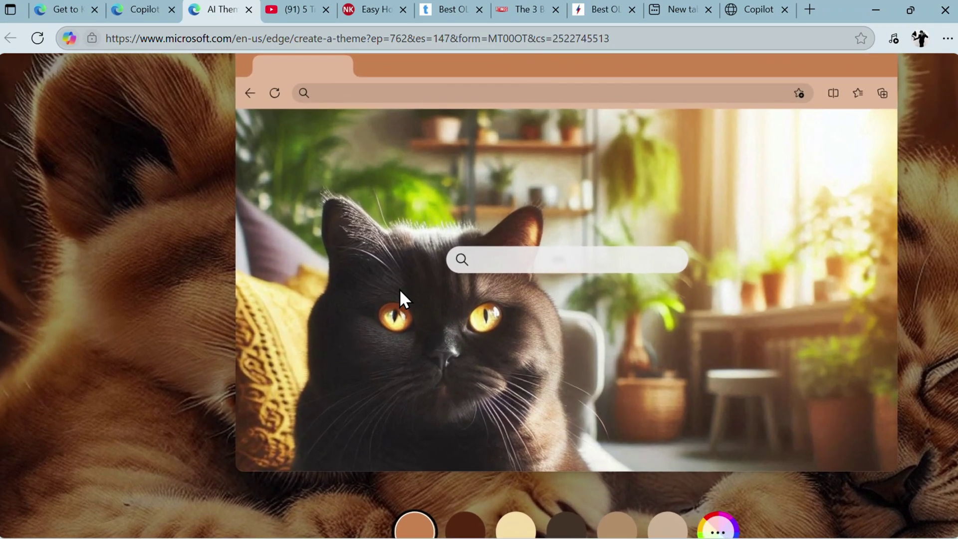
scroll(400, 288, "down", 5)
scroll(399, 289, "up", 1)
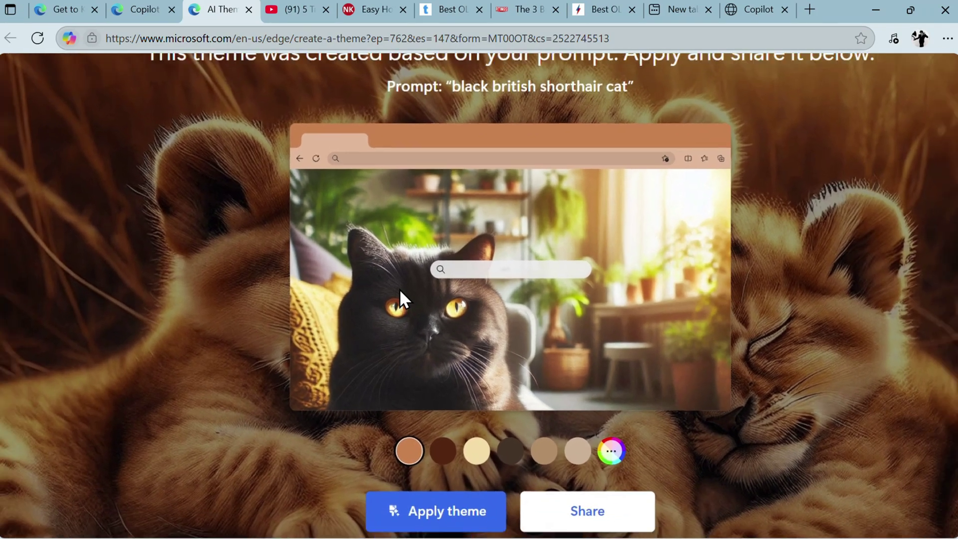
scroll(398, 298, "down", 3)
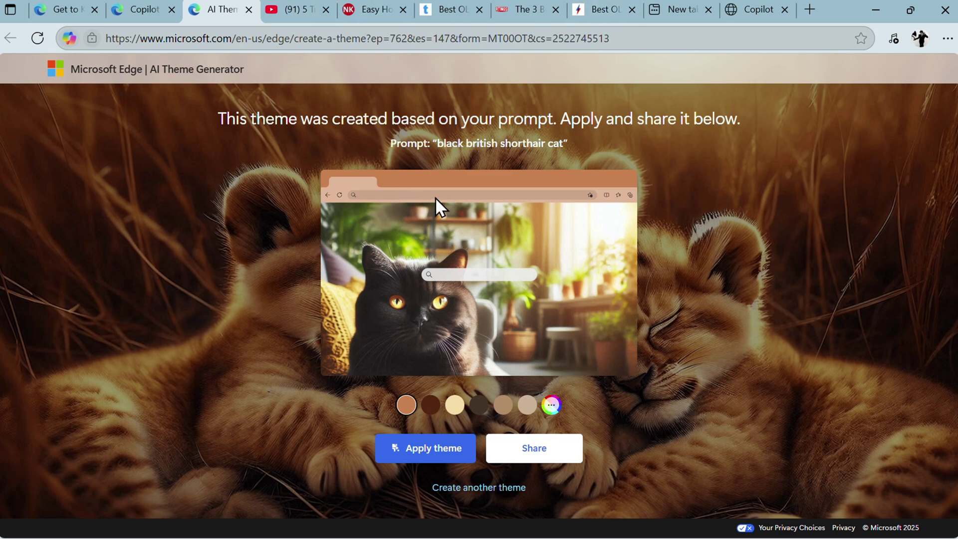
- Have Copilot in the side panel summarise the YouTube video on free AI image generators
key("ctrl+Tab")
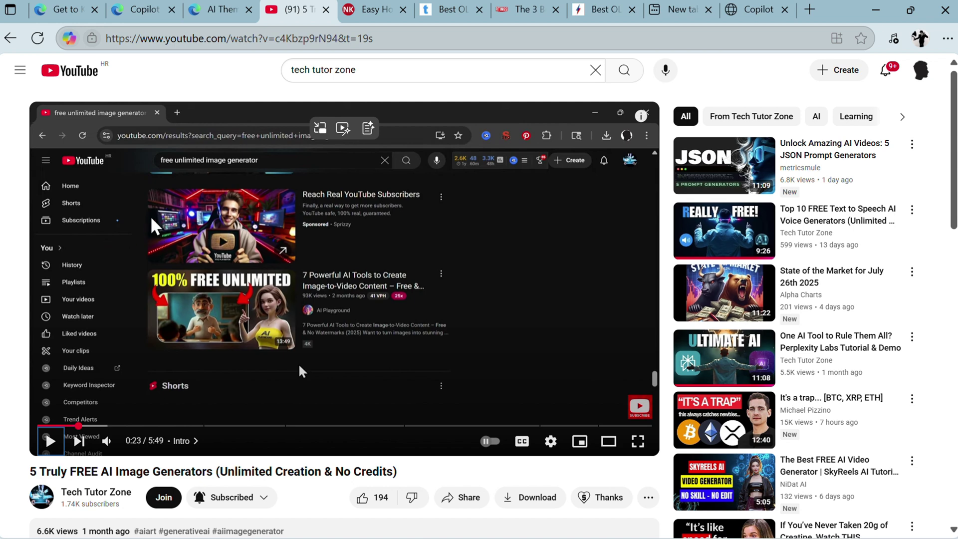
left_click(68, 38)
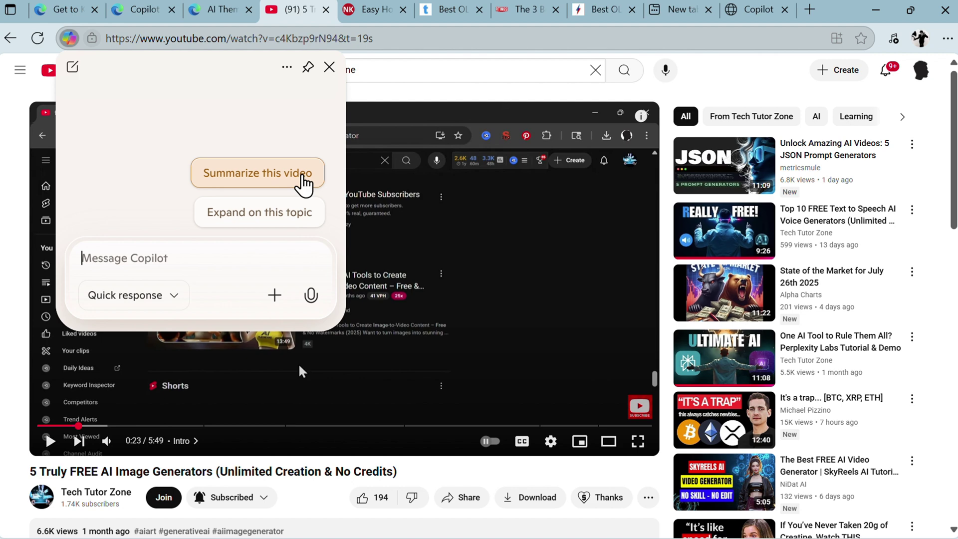
left_click(310, 184)
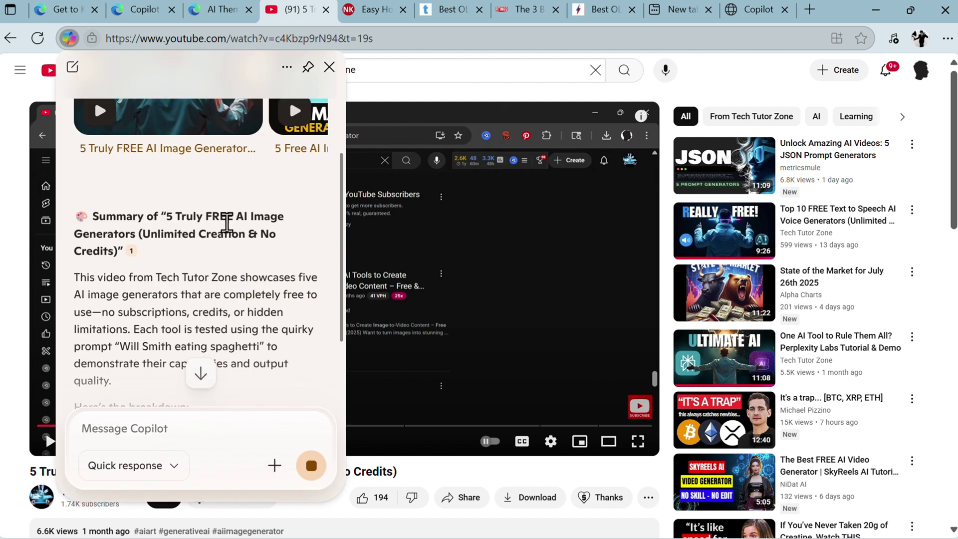
scroll(200, 270, "down", 1)
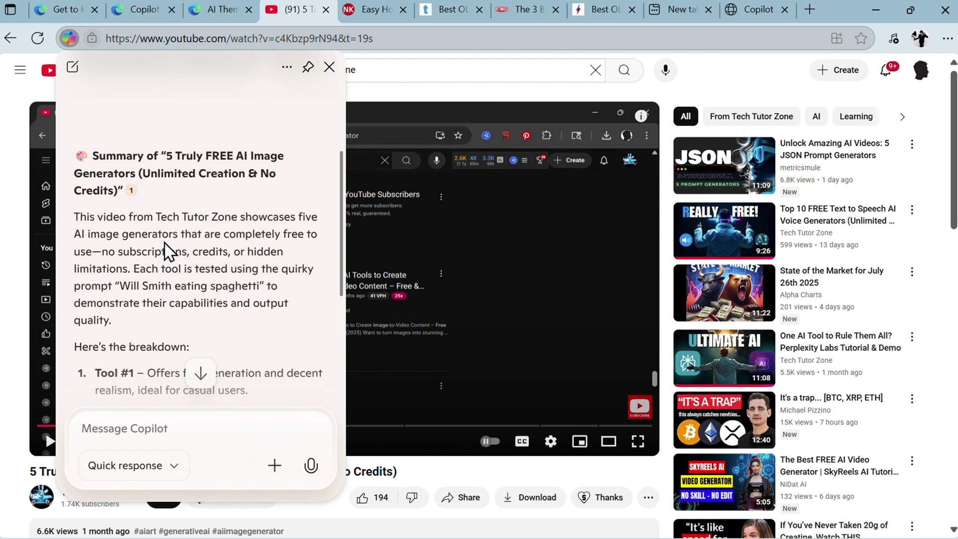
scroll(163, 242, "down", 1)
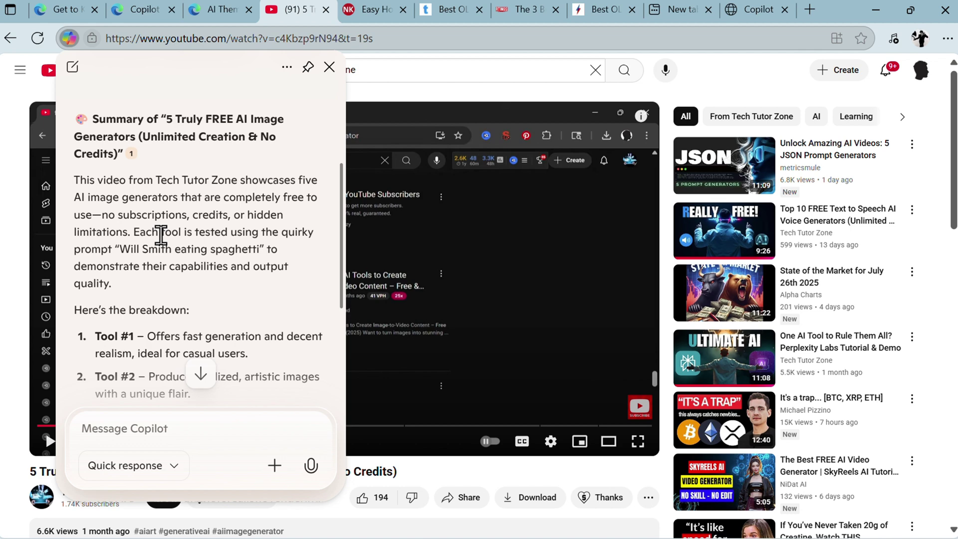
scroll(177, 251, "down", 2)
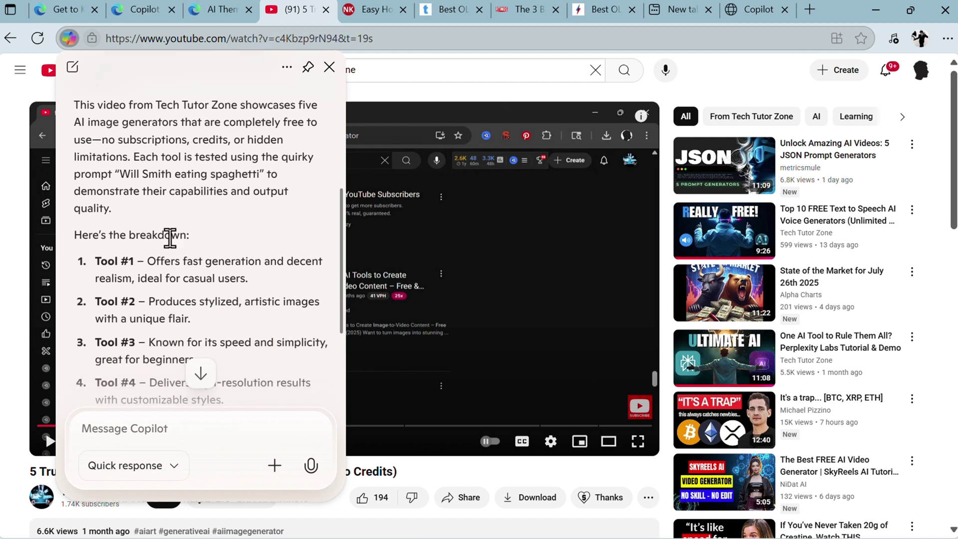
scroll(191, 248, "down", 4)
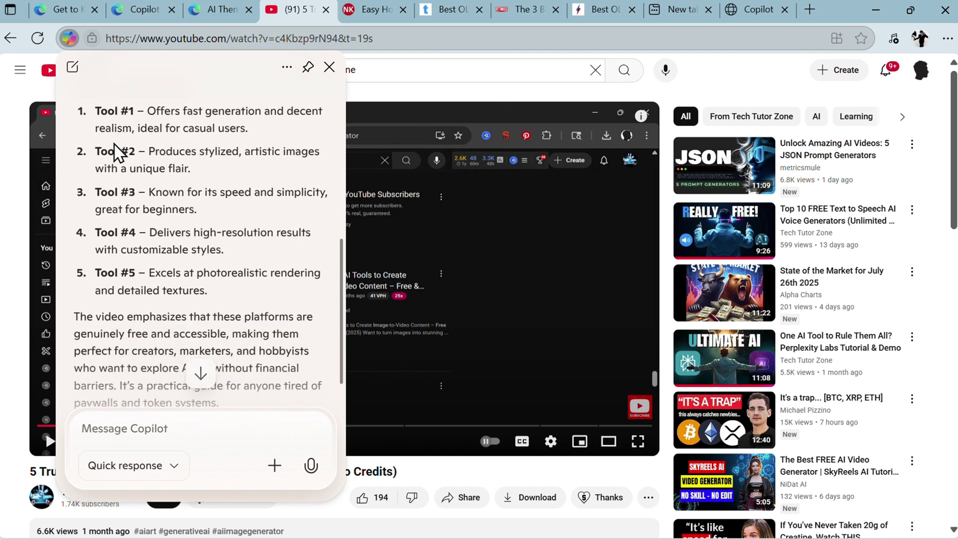
scroll(178, 272, "up", 1)
scroll(179, 273, "down", 3)
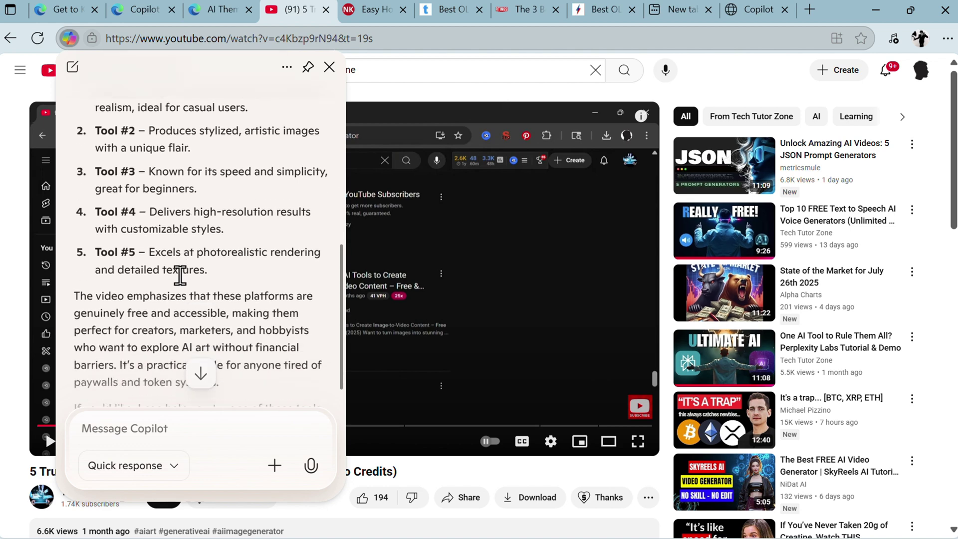
scroll(179, 274, "down", 6)
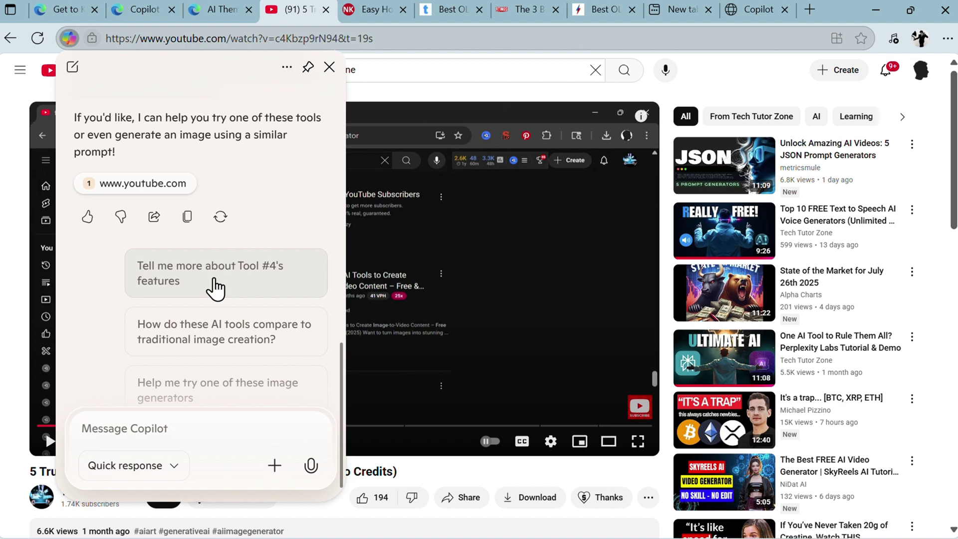
- Ask Copilot for details about Tool #4's features
left_click(214, 286)
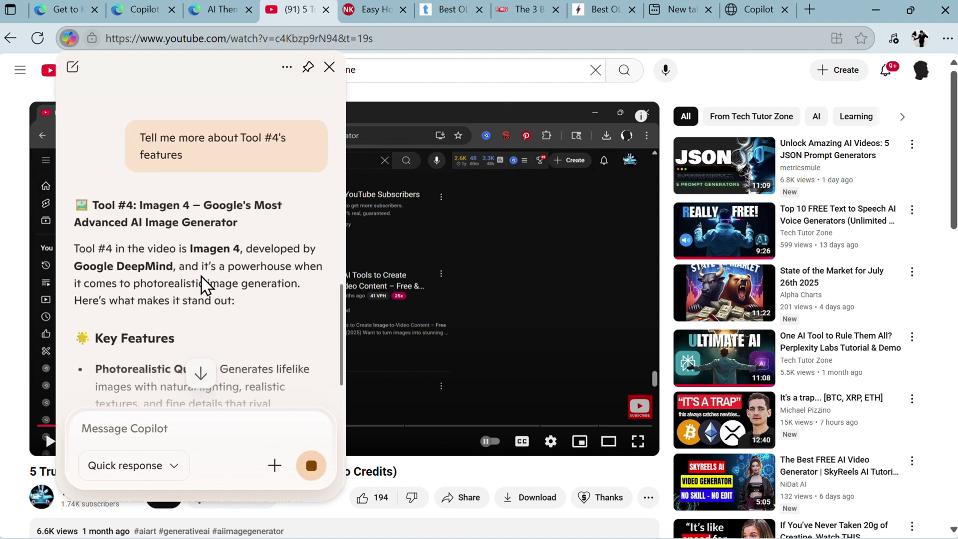
scroll(200, 294, "down", 2)
scroll(195, 334, "down", 2)
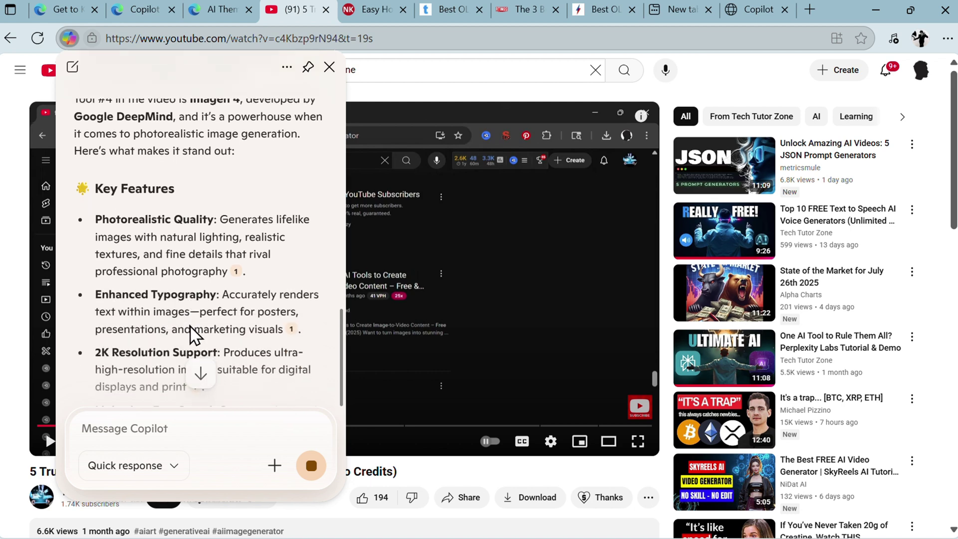
- Ask Copilot 'give me urls to all 5 mentioned tools' and review the links
type("give me urls to all 5 mentioned tools")
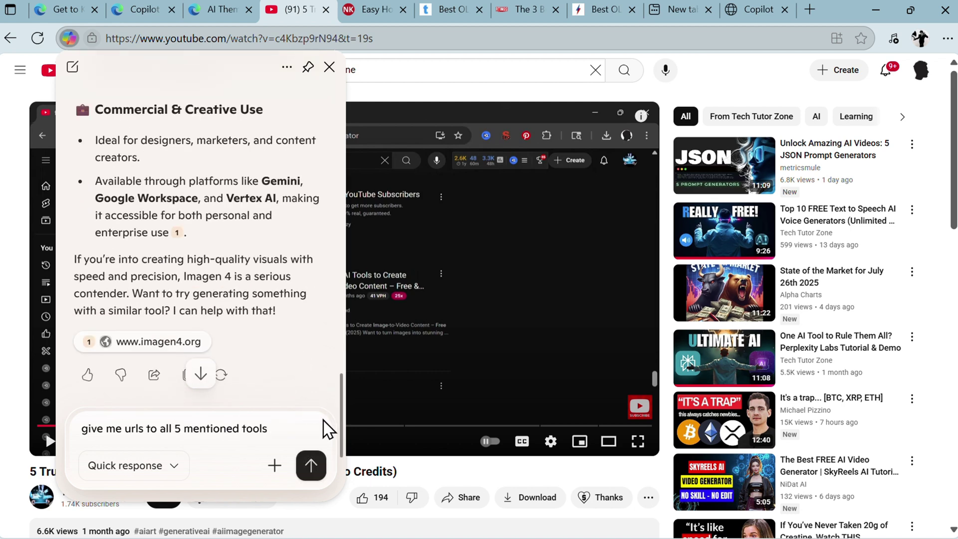
left_click(311, 465)
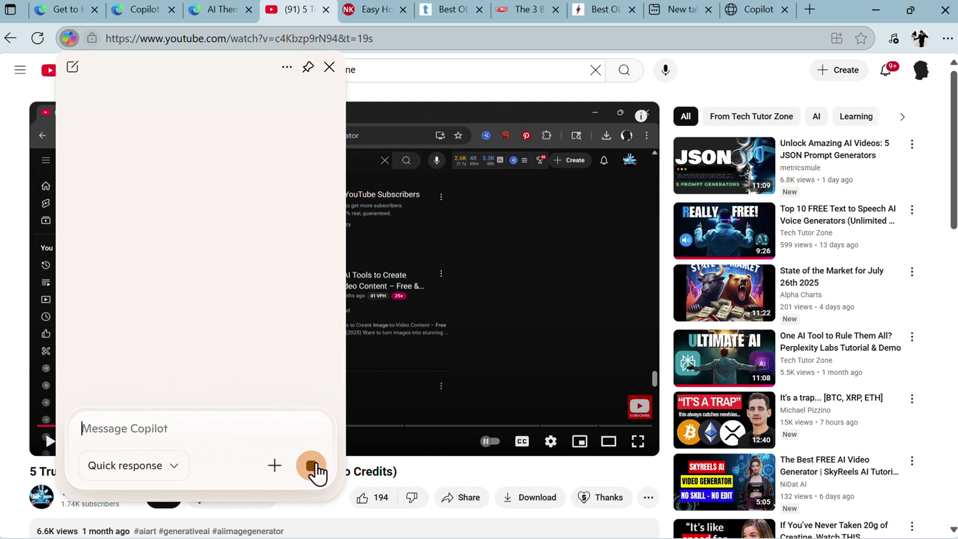
scroll(231, 257, "down", 5)
scroll(231, 257, "down", 5)
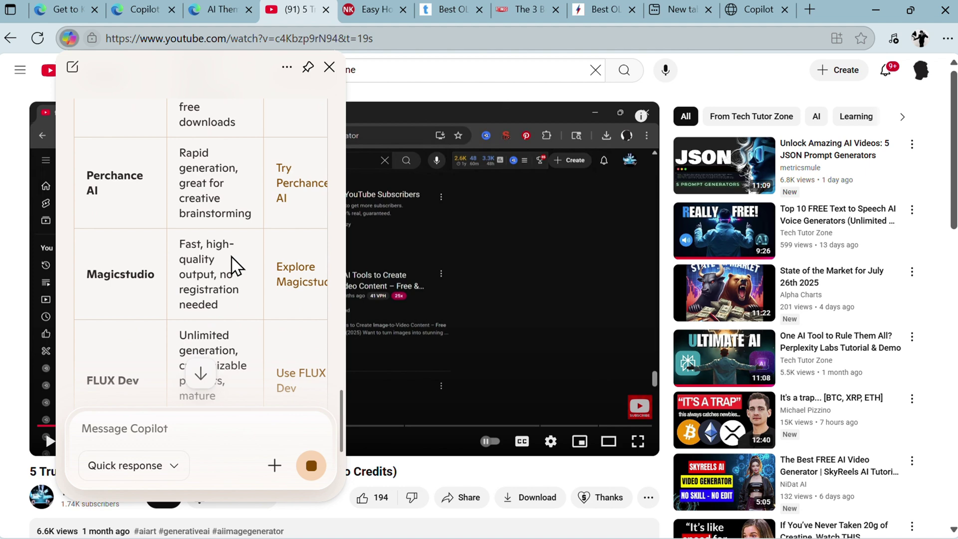
scroll(233, 264, "down", 2)
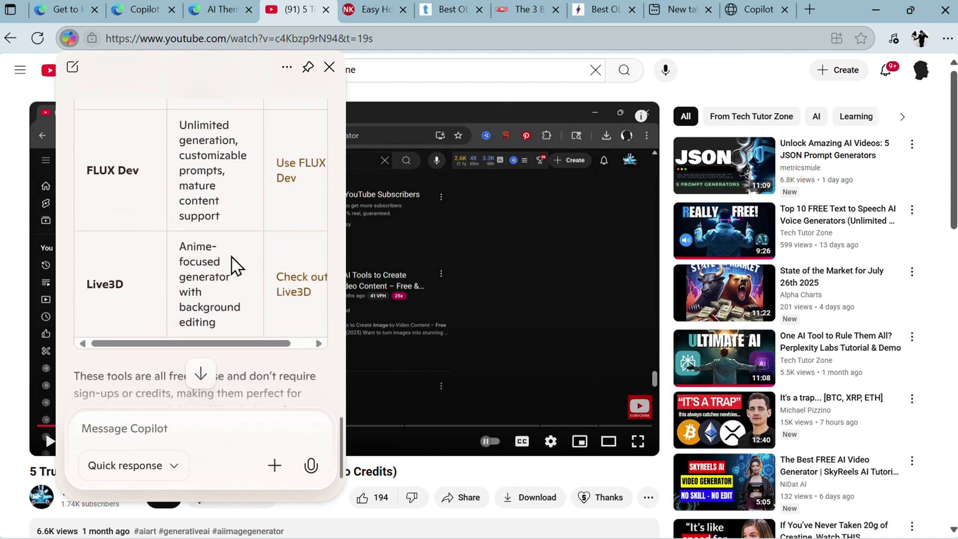
scroll(233, 264, "up", 5)
scroll(233, 263, "up", 15)
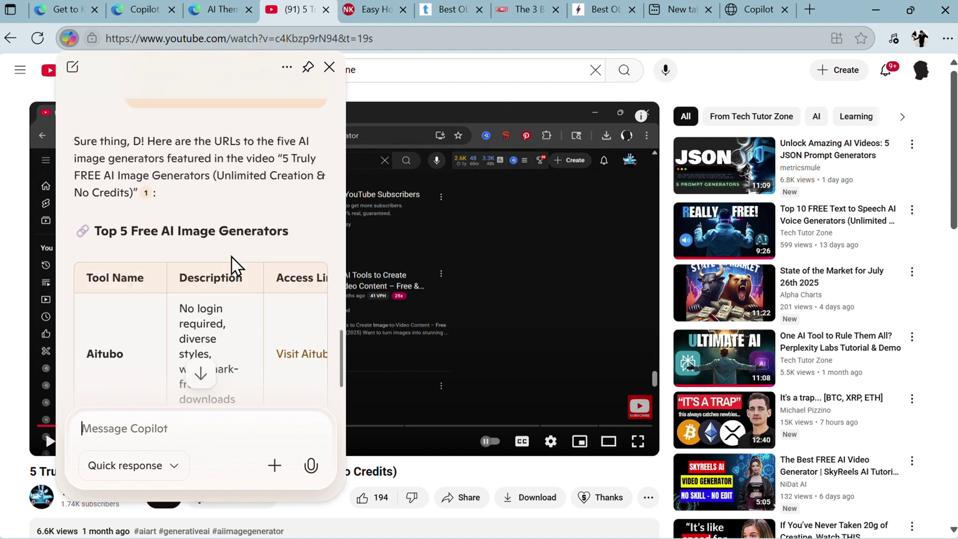
scroll(257, 225, "up", 15)
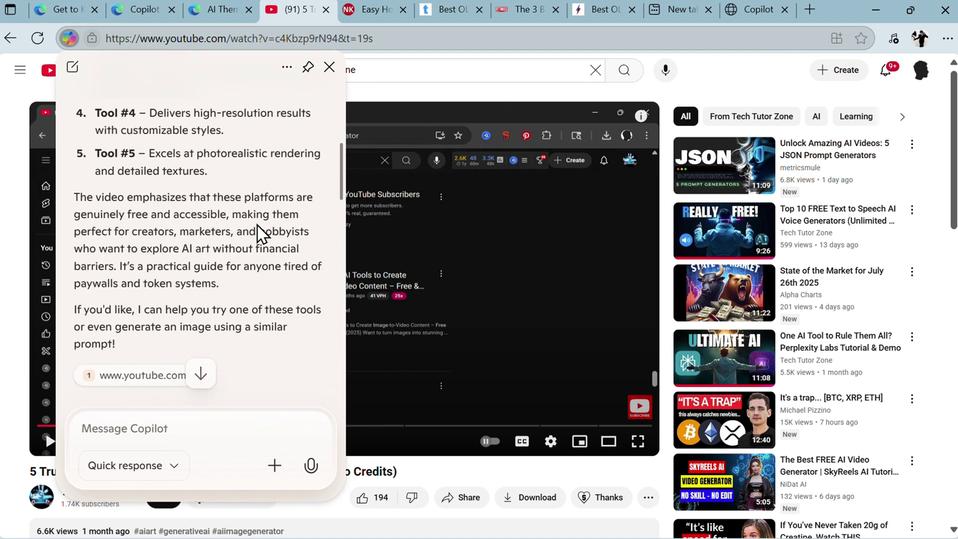
scroll(257, 225, "up", 3)
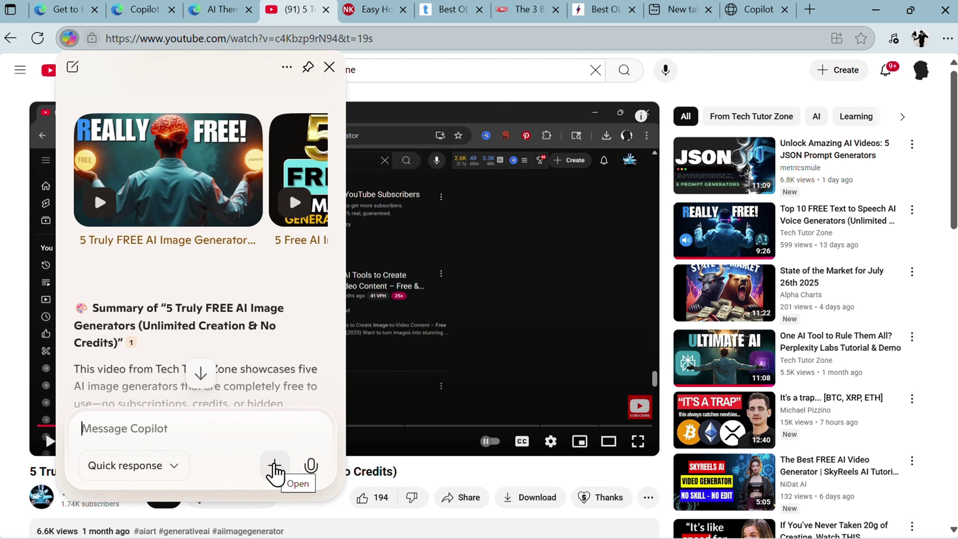
- Request several more video ideas based on this video, then try voice input and dismiss its error
type("based on this video give me several other video ideas")
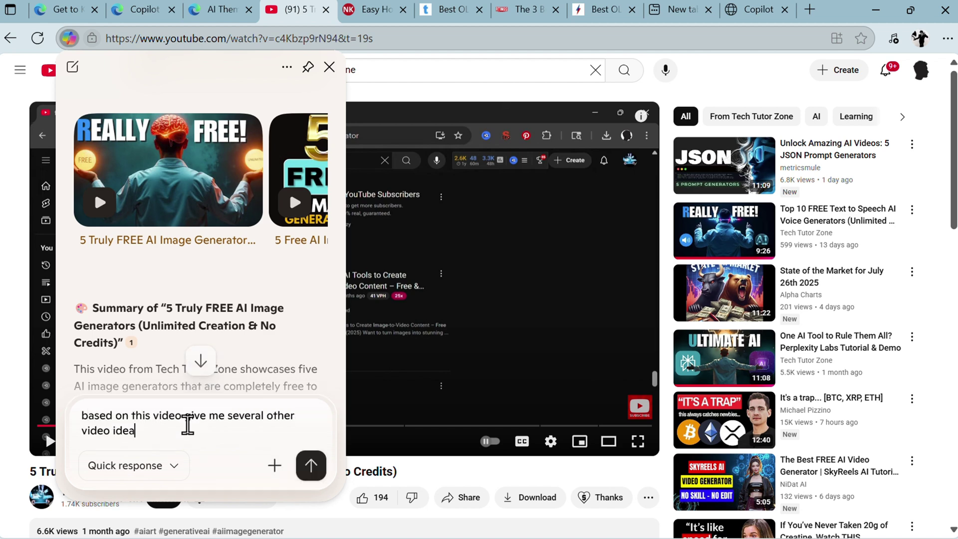
key("Return")
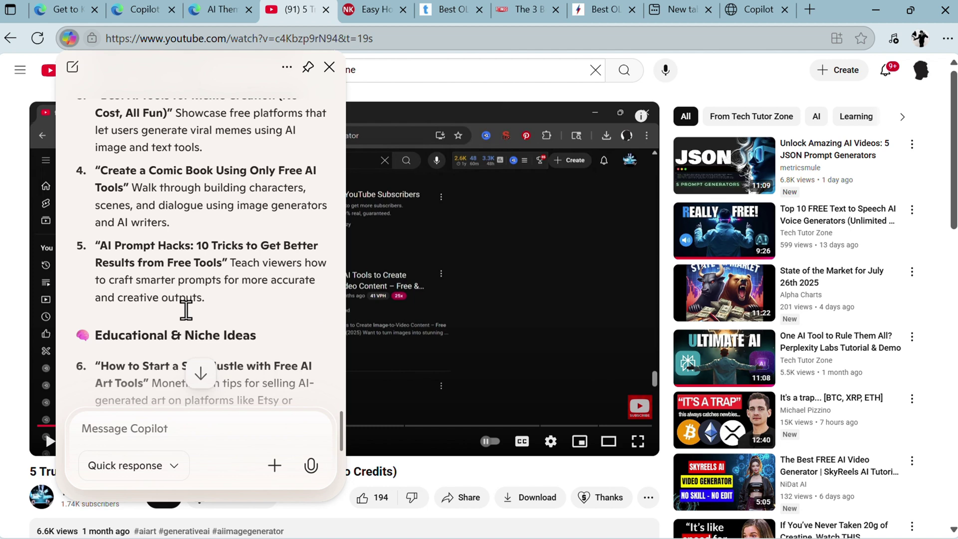
scroll(187, 310, "down", 12)
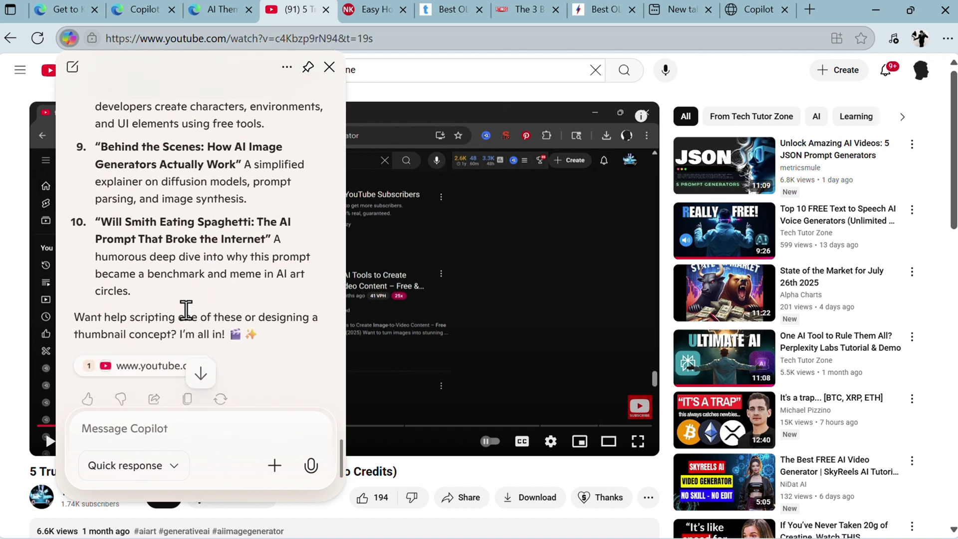
scroll(268, 340, "down", 2)
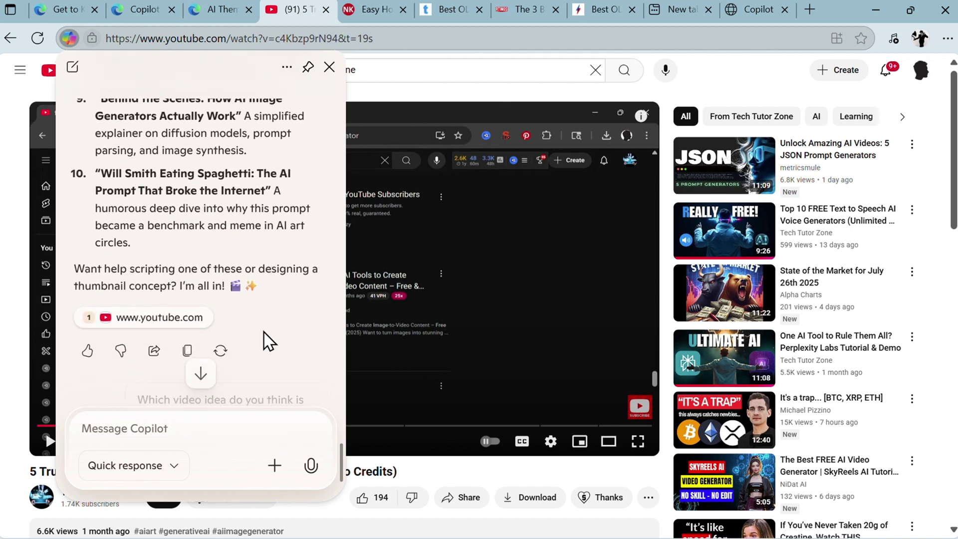
left_click(312, 468)
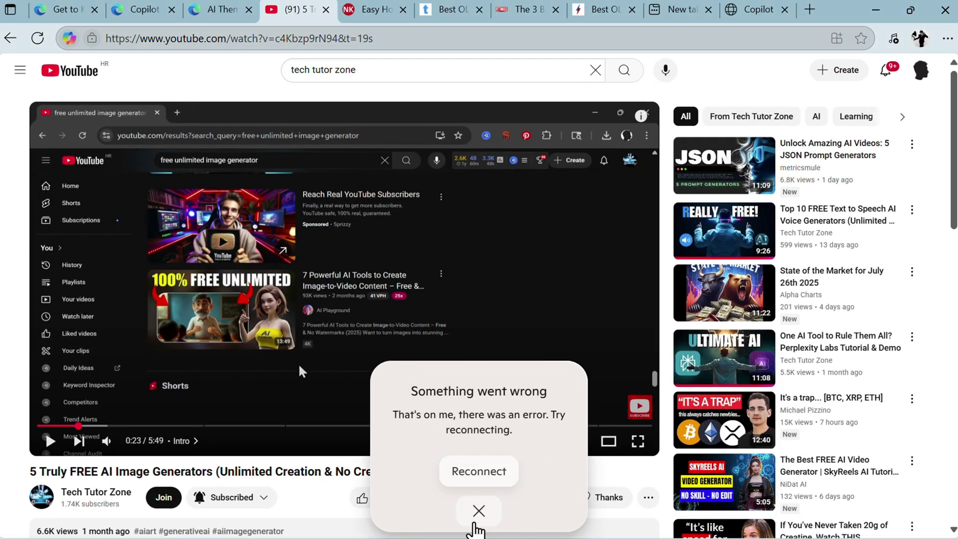
left_click(478, 511)
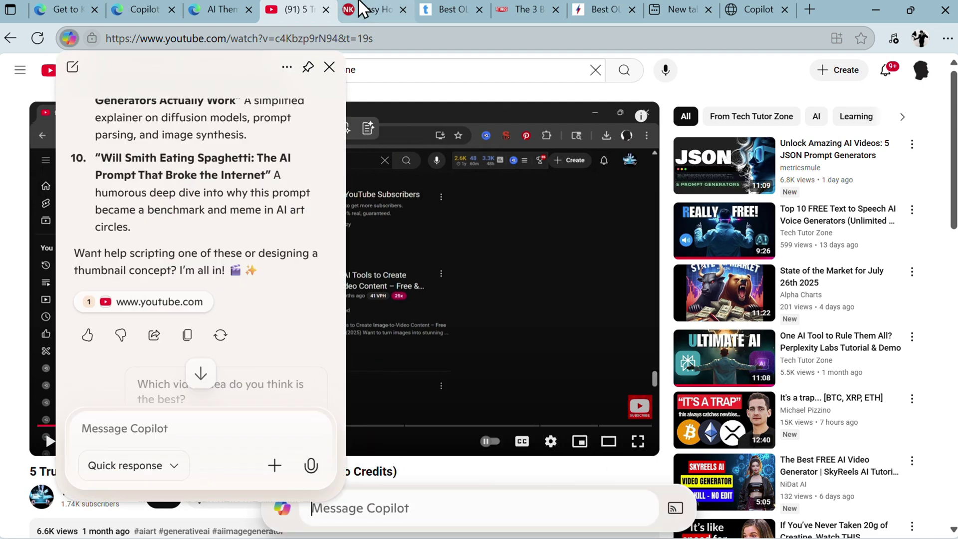
- Switch to the lasagna recipe page and scroll through it
left_click(364, 8)
left_click(364, 9)
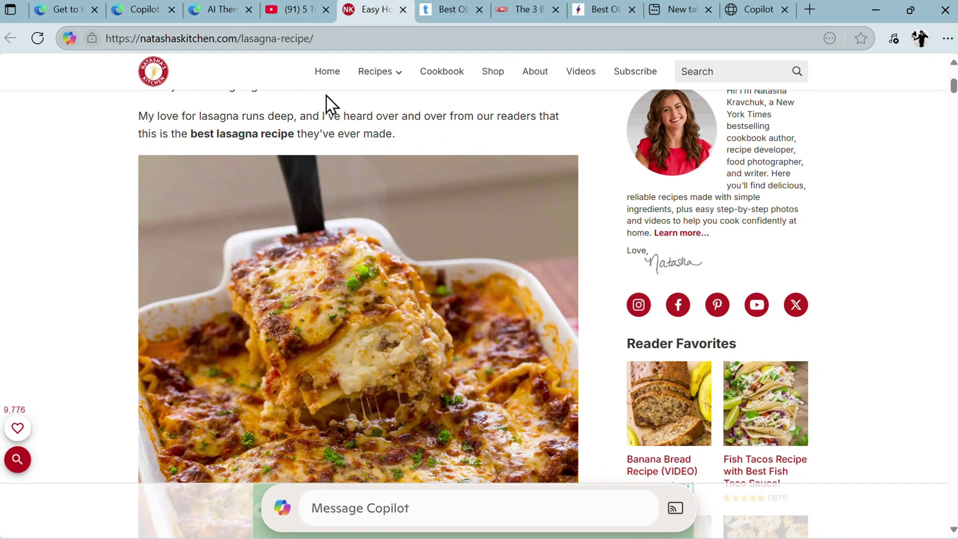
scroll(184, 277, "down", 6)
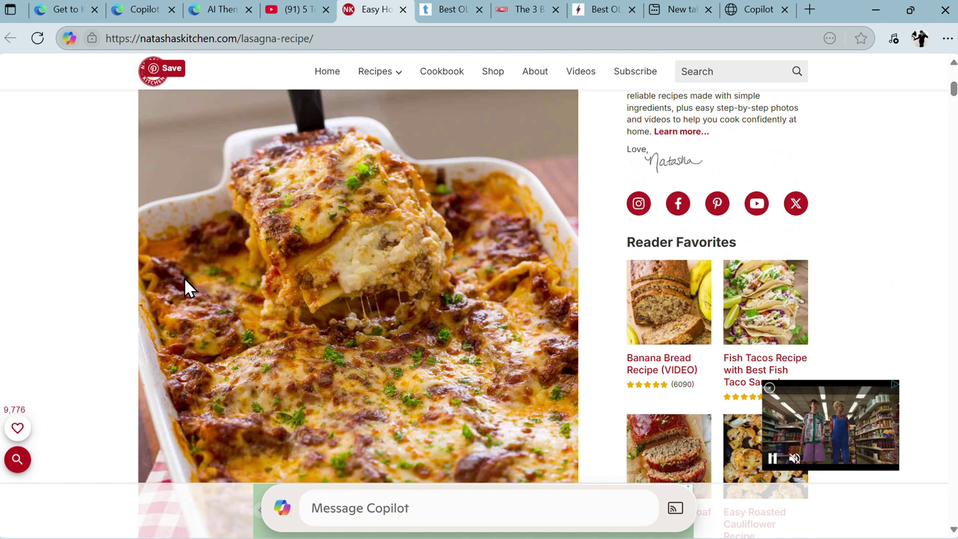
scroll(184, 278, "down", 4)
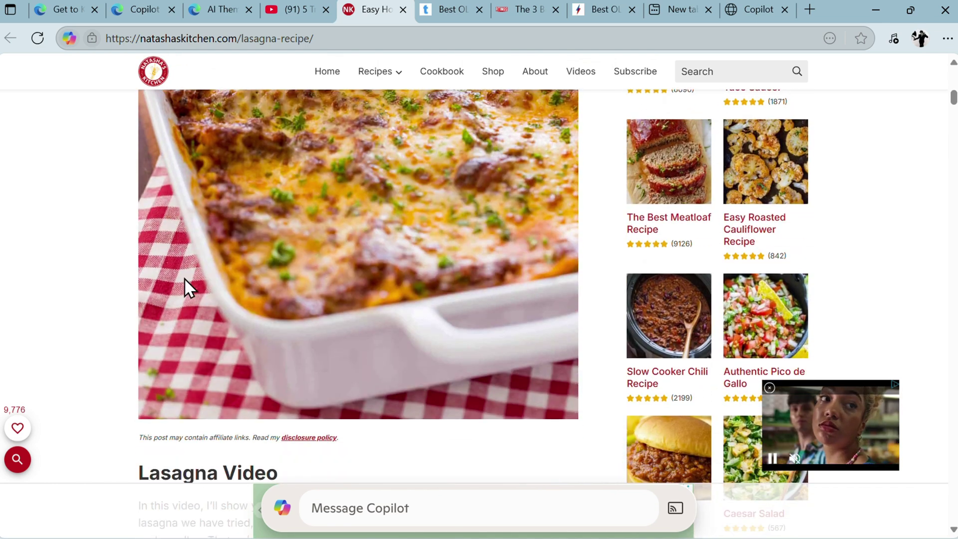
scroll(184, 277, "down", 2)
scroll(184, 277, "up", 3)
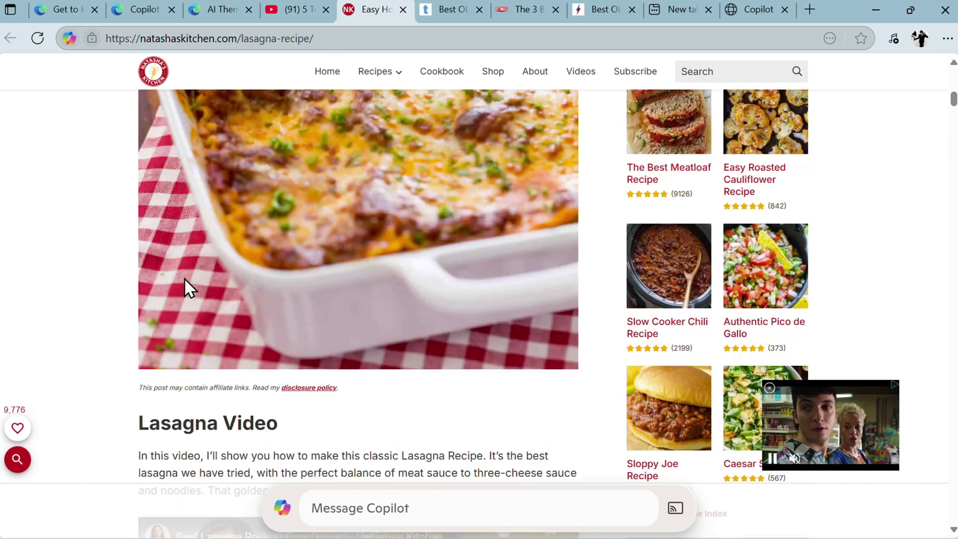
- Ask Copilot for a recipe summary and read its ingredients, key steps and pro tips
left_click(69, 38)
type("give me summarz of recipe")
key("Return")
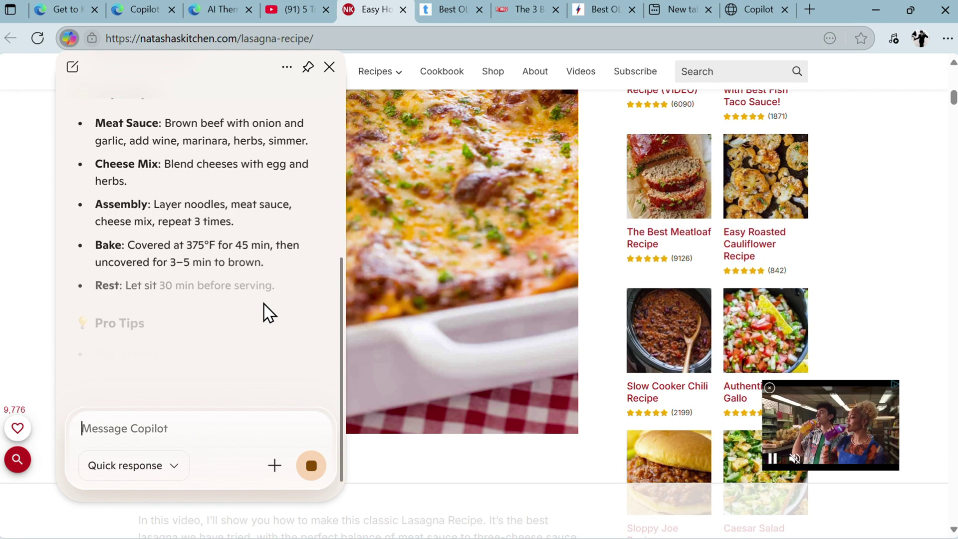
scroll(528, 372, "down", 15)
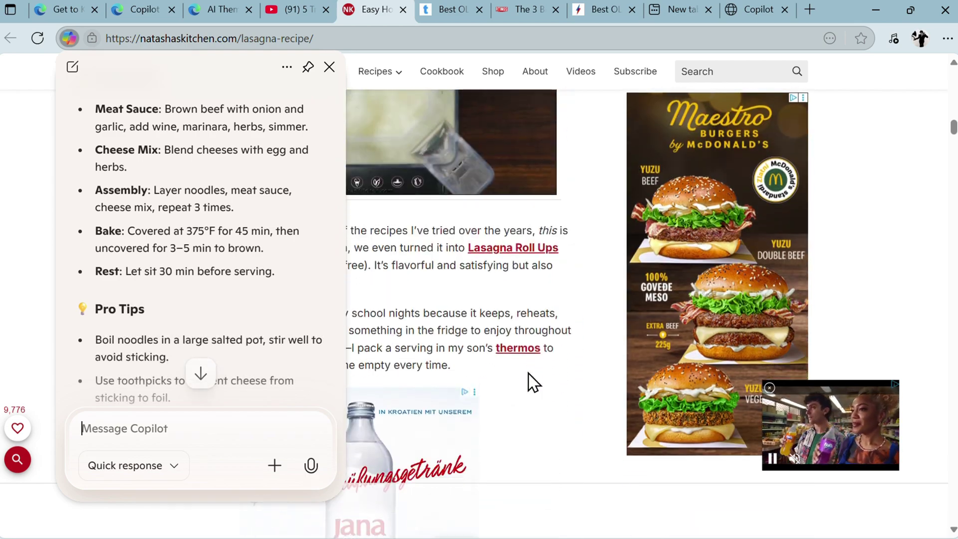
scroll(528, 372, "up", 12)
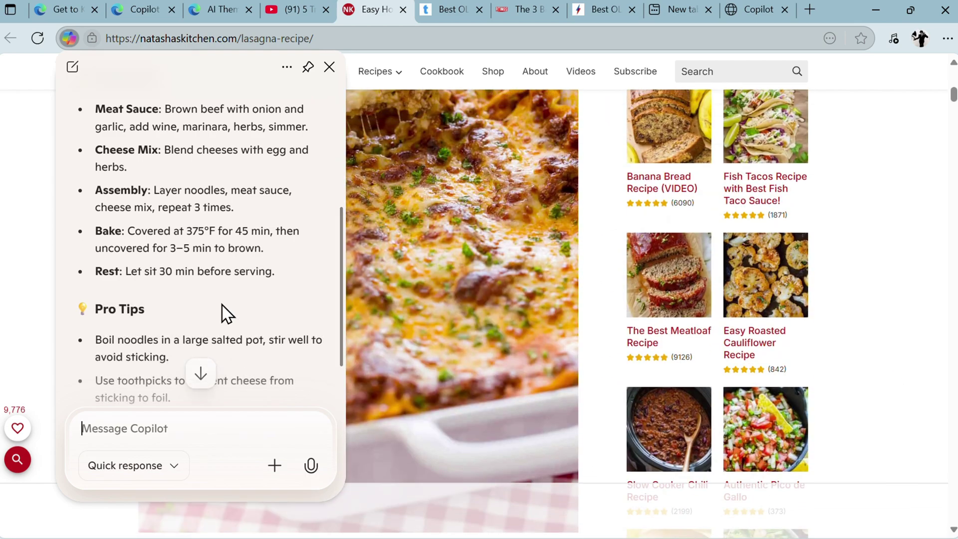
scroll(215, 283, "down", 1)
scroll(215, 289, "down", 6)
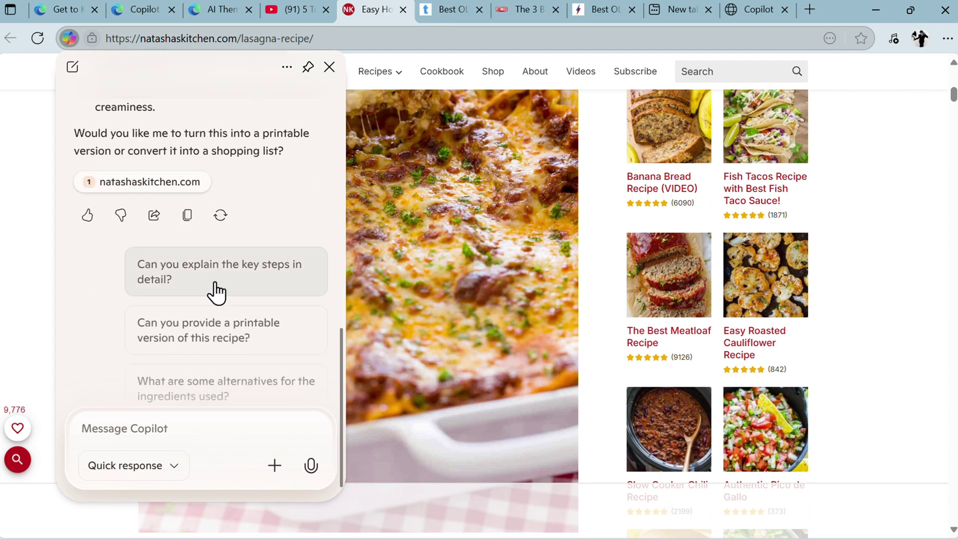
scroll(216, 292, "down", 1)
- Ask Copilot 'turn this recipe into vegan' and read the swap table, revised steps and tip
left_click(286, 426)
type("turn this recipe into vegan")
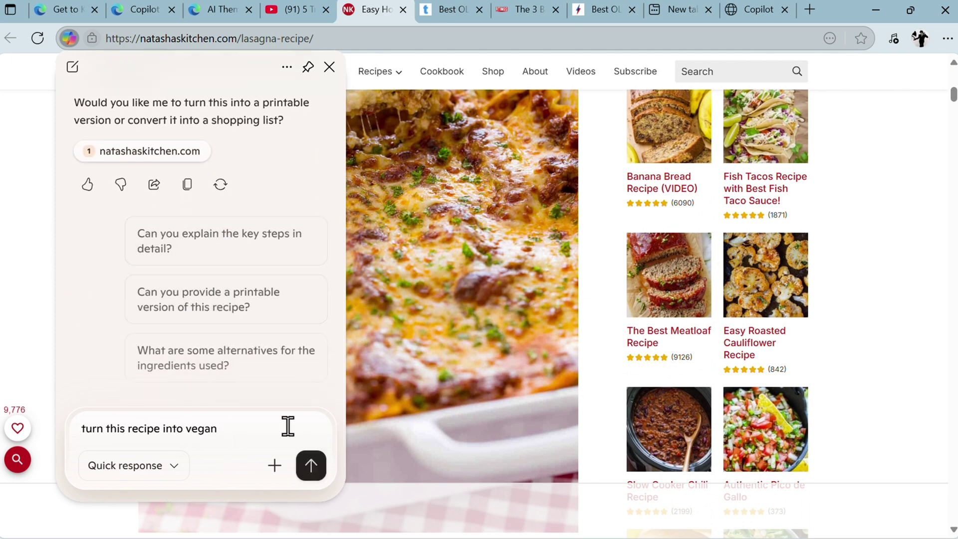
left_click(312, 466)
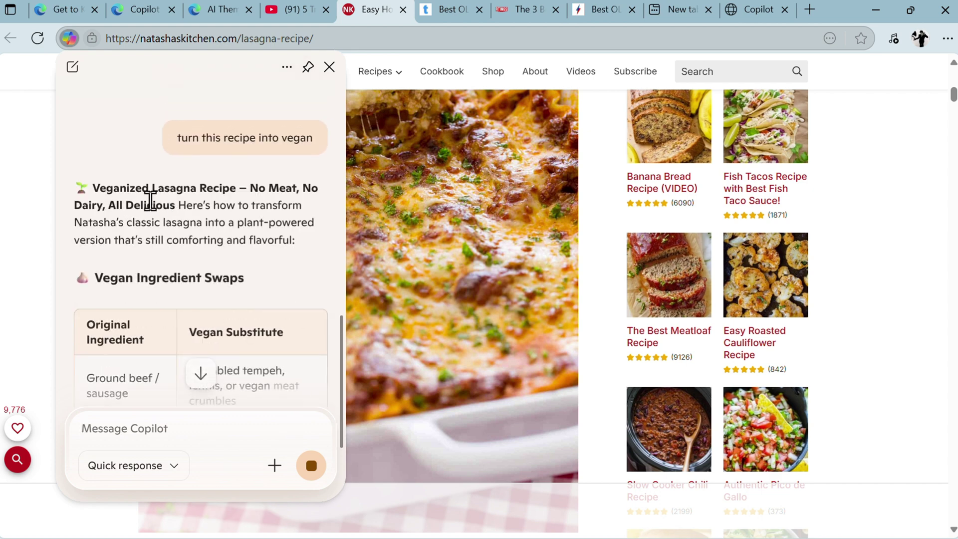
scroll(203, 203, "down", 1)
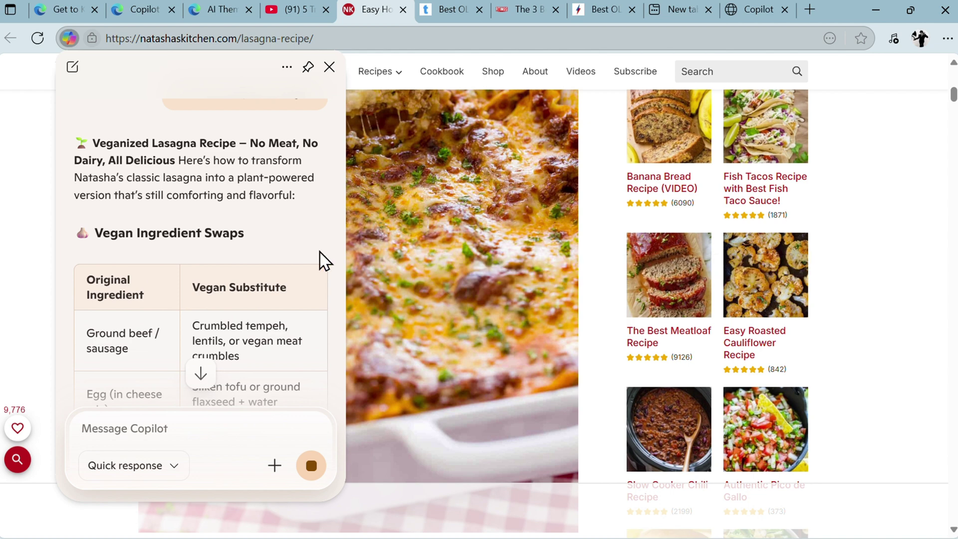
scroll(232, 240, "down", 2)
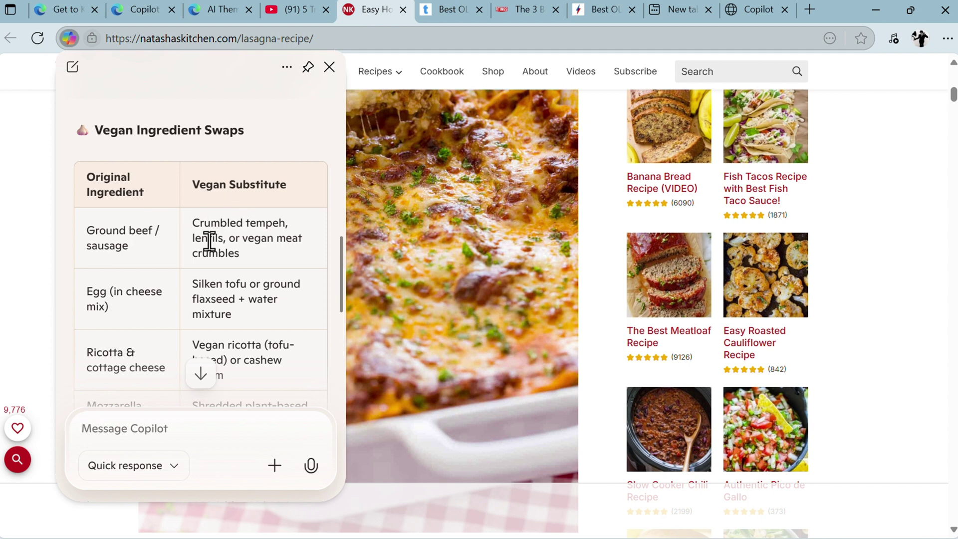
scroll(209, 241, "down", 1)
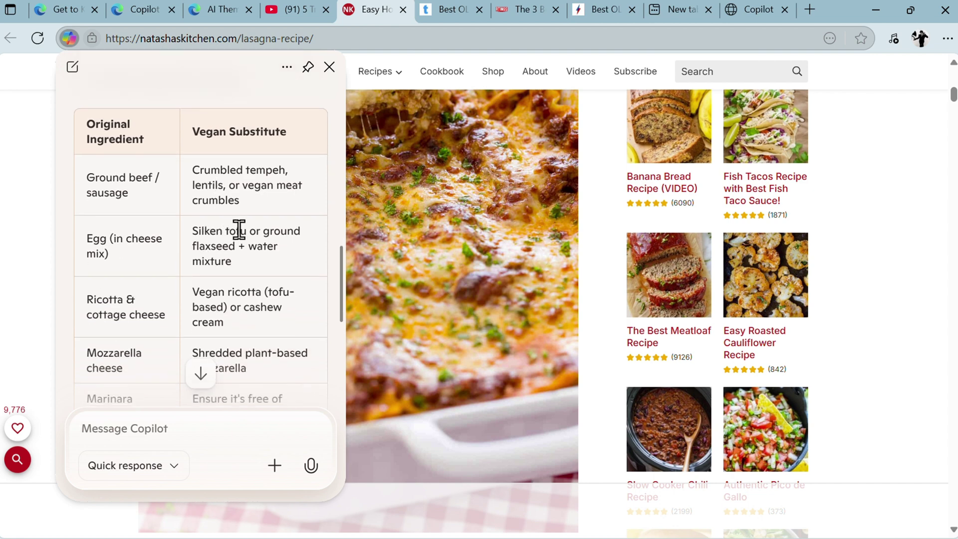
scroll(205, 239, "down", 1)
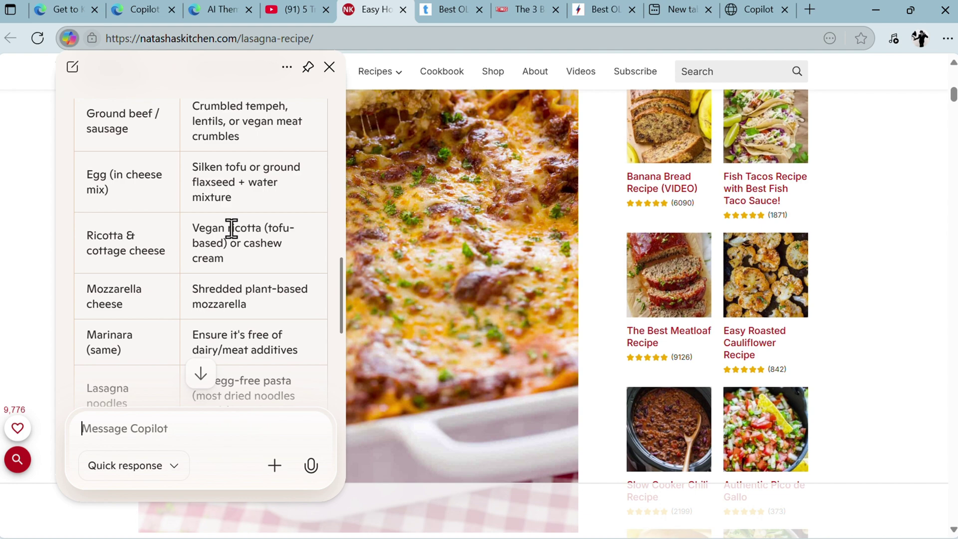
scroll(239, 232, "down", 8)
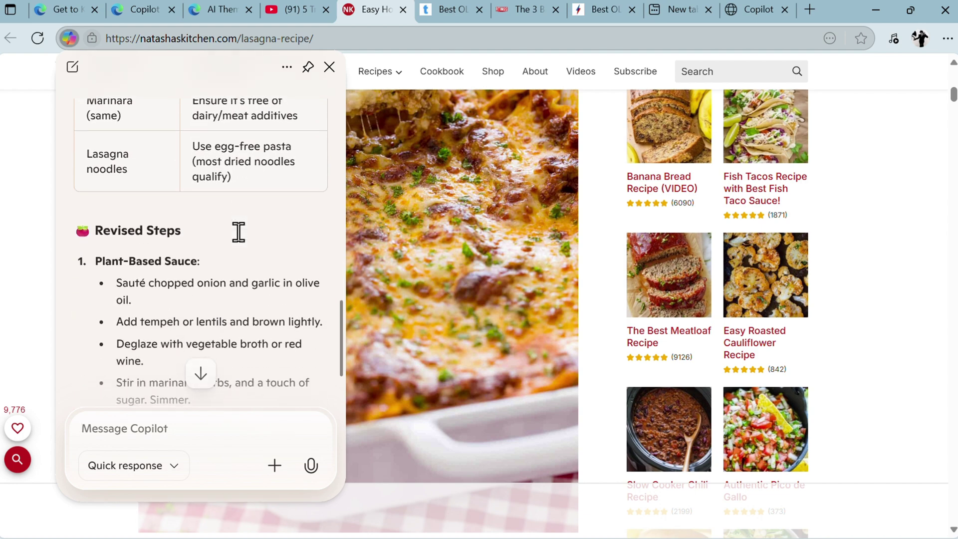
scroll(240, 242, "down", 5)
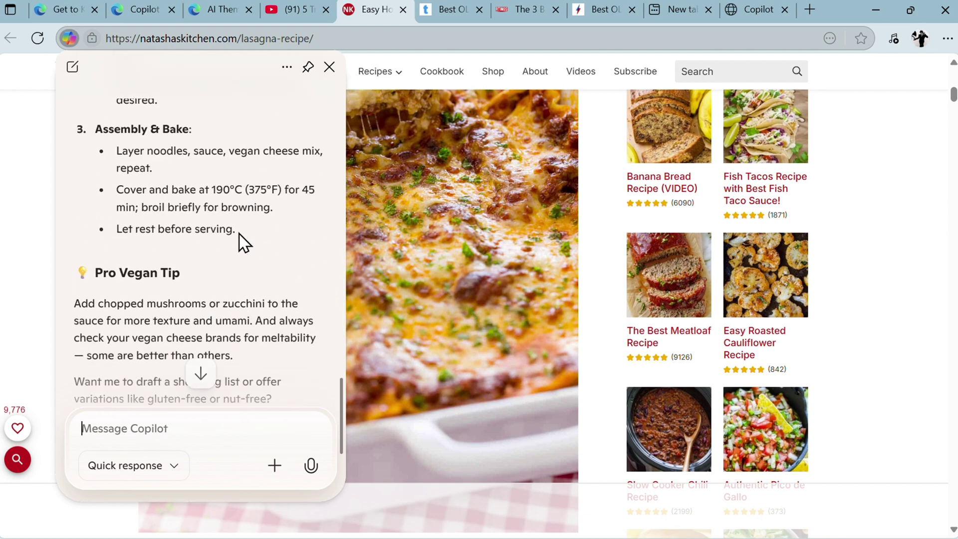
scroll(239, 243, "up", 1)
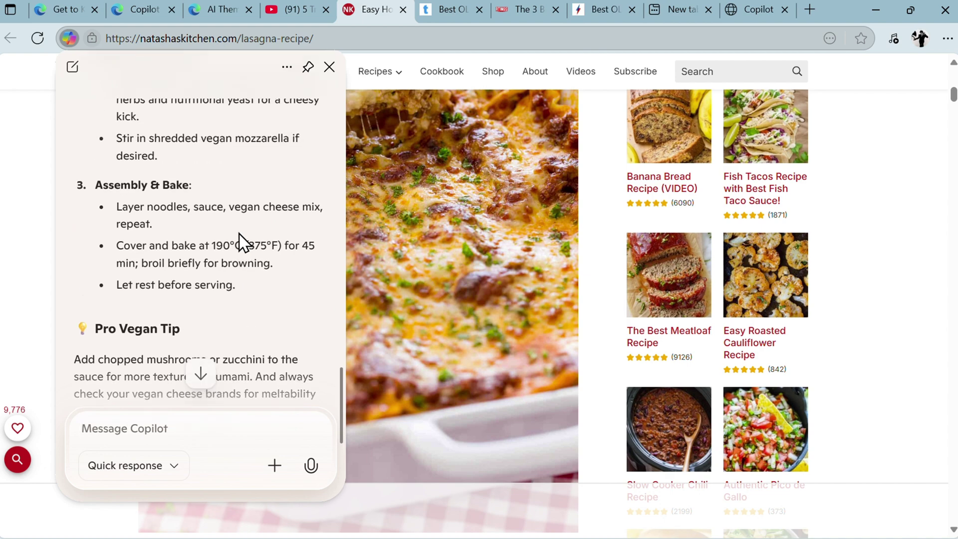
- Review the Tom's Guide, RTINGS and Trusted Reviews OLED TV articles, ending on the drafted comparison prompt
left_click(449, 9)
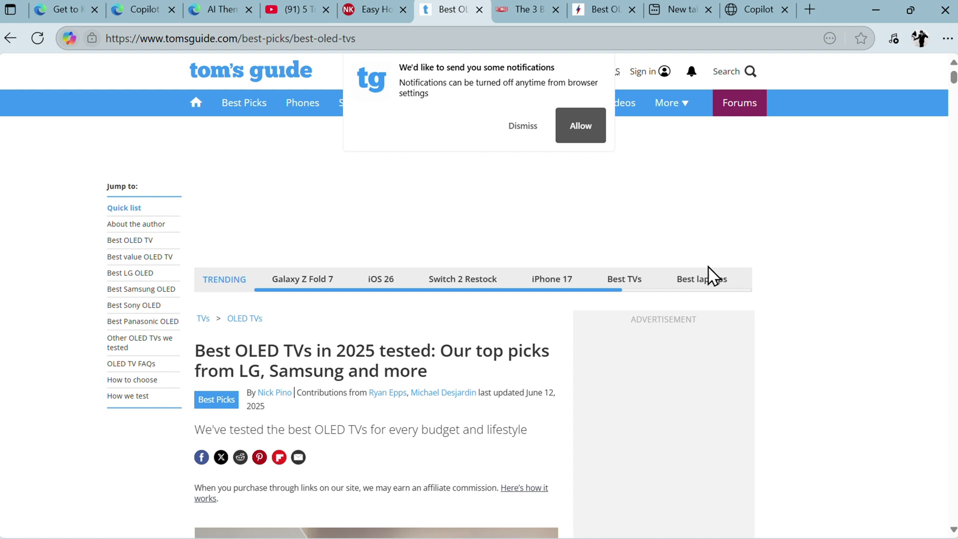
scroll(680, 346, "down", 4)
scroll(680, 347, "down", 3)
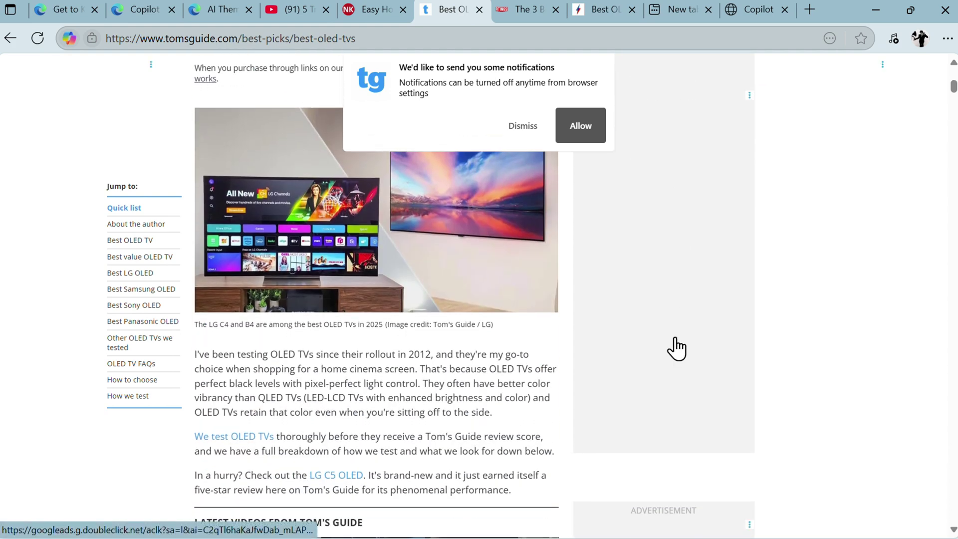
key("ctrl+Tab")
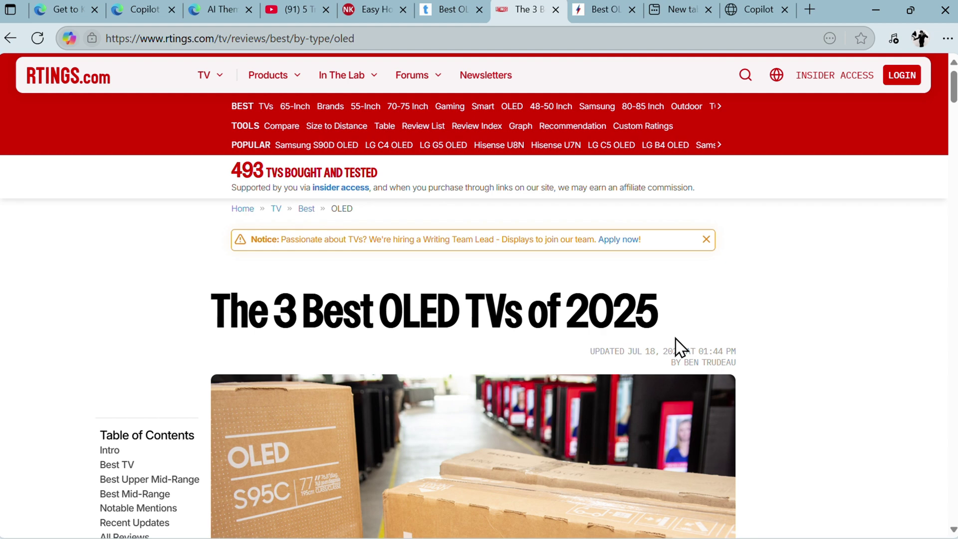
key("ctrl+Tab")
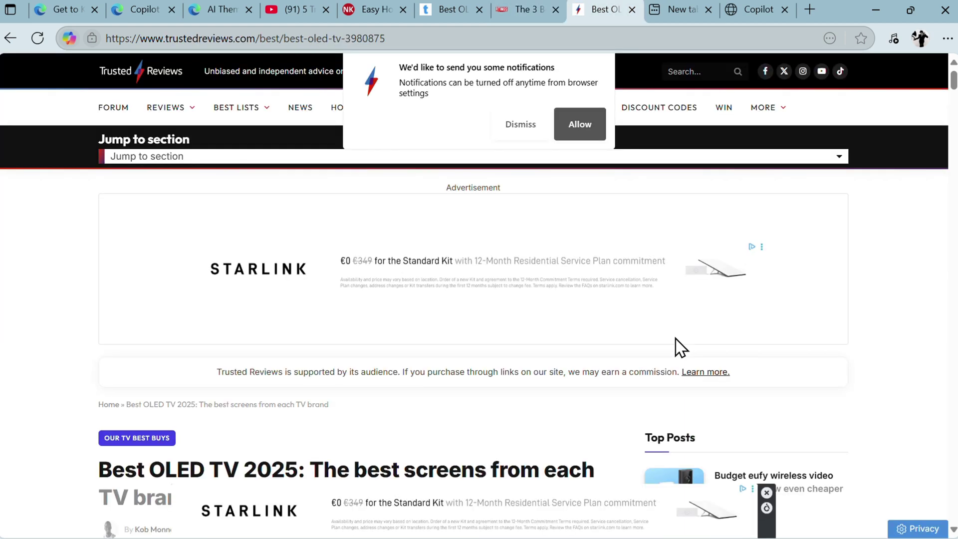
key("ctrl+Tab")
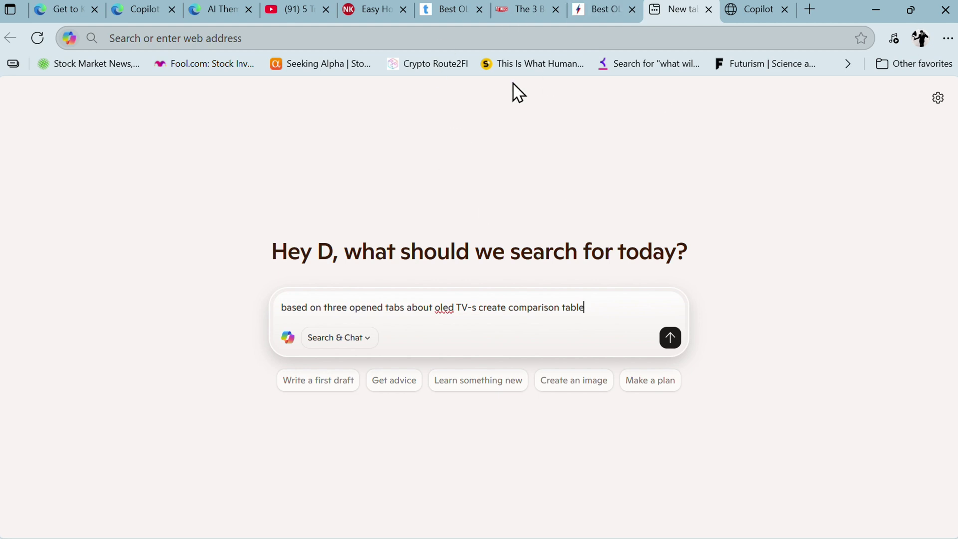
- Submit the OLED comparison request, review the resulting table, and keep Quick response mode
left_click(667, 340)
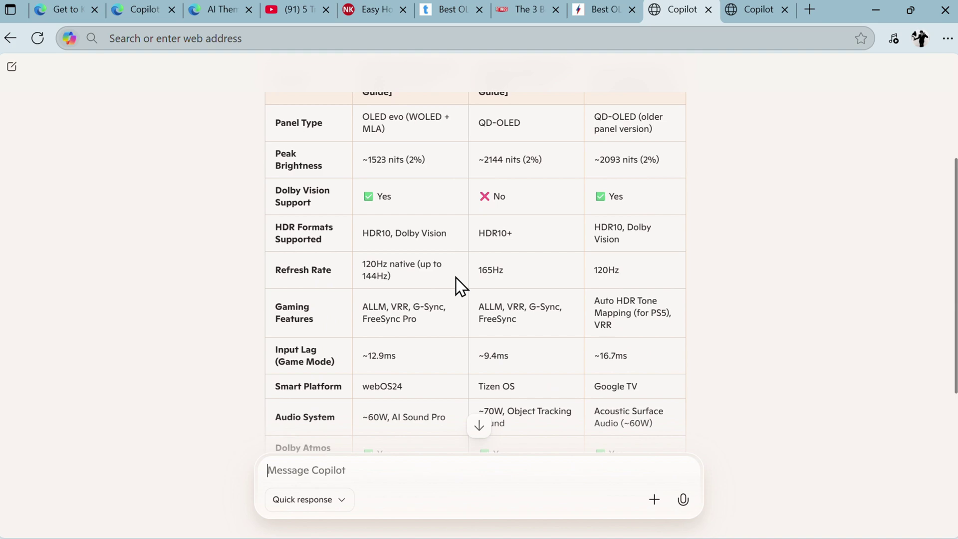
scroll(460, 287, "down", 5)
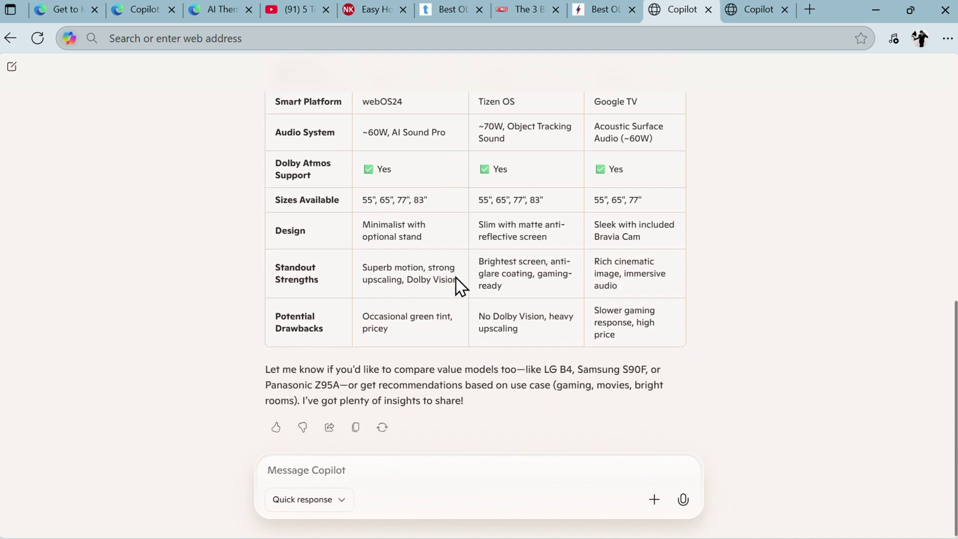
scroll(581, 237, "down", 2)
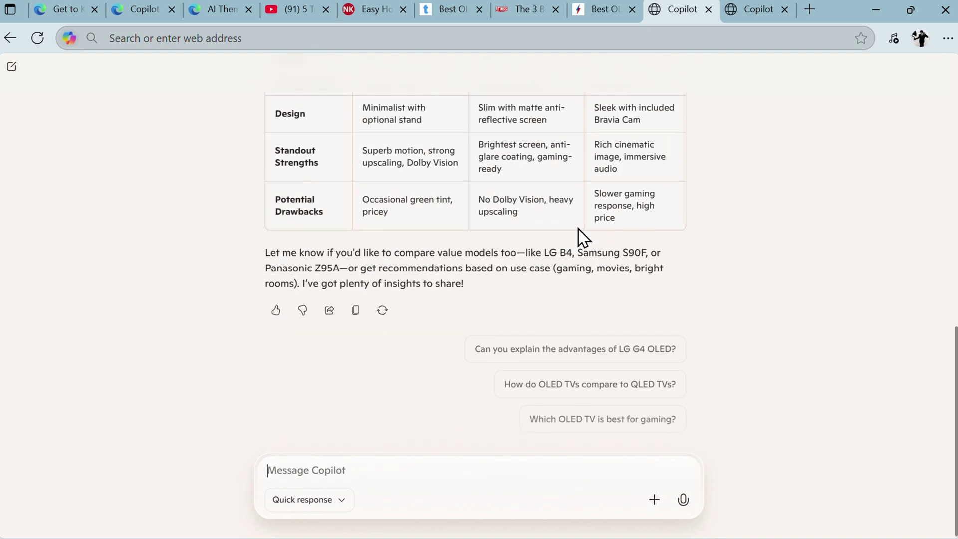
scroll(578, 235, "up", 1)
scroll(582, 242, "down", 1)
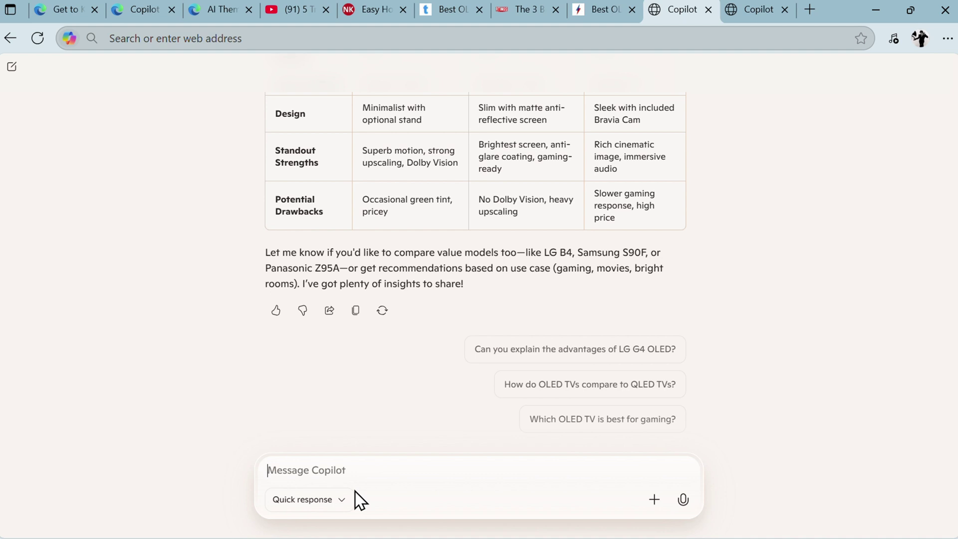
left_click(341, 500)
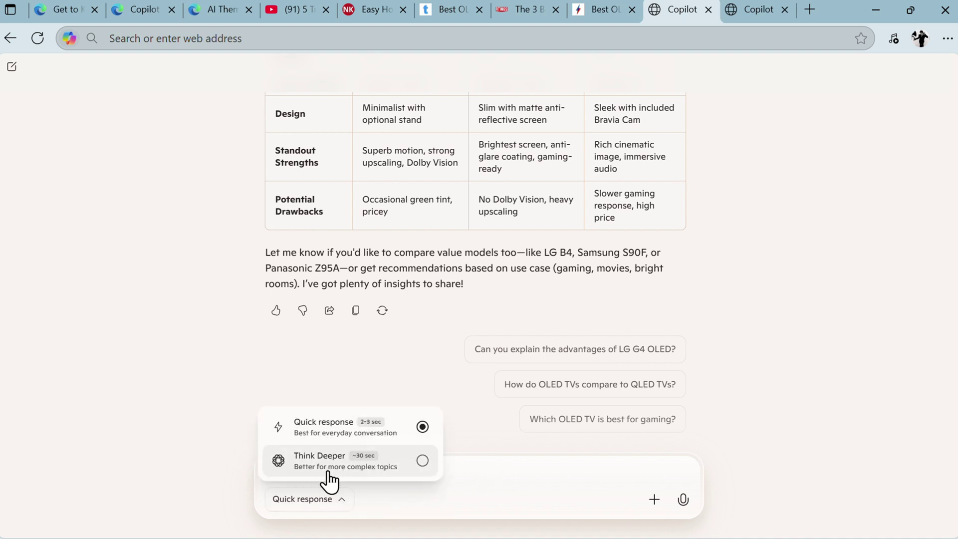
left_click(515, 472)
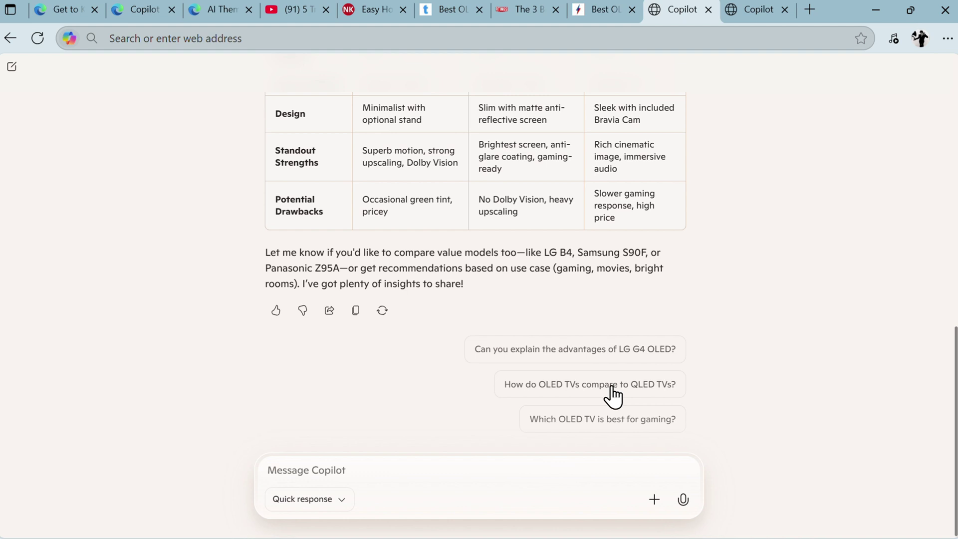
- In the second Copilot tab, send the summarize request for the attached AI governance PDF
left_click(754, 9)
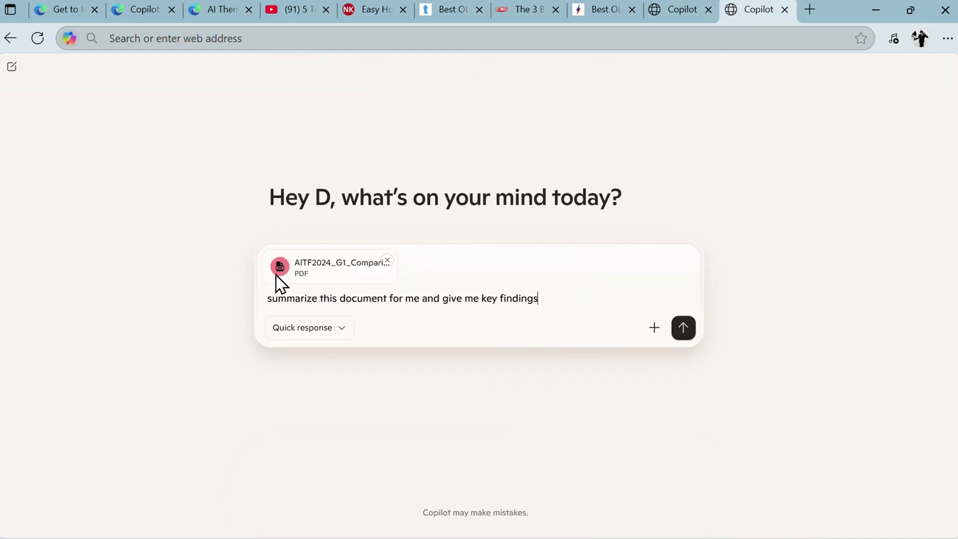
triple_click(396, 300)
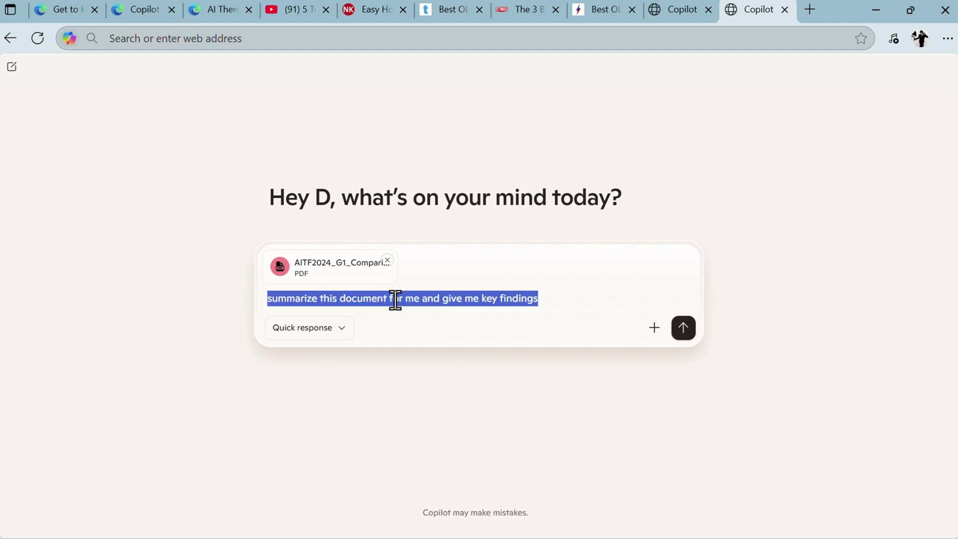
left_click(681, 331)
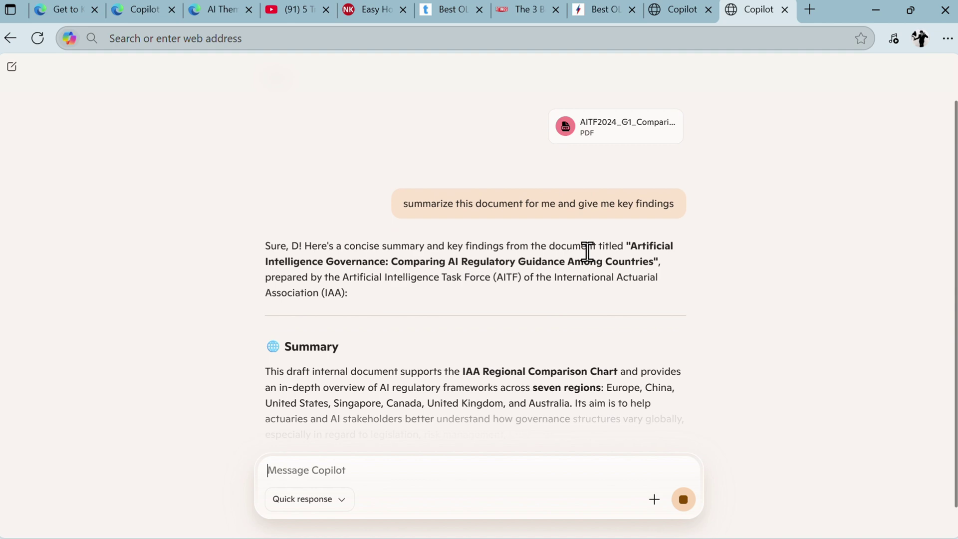
- Read the PDF summary's key findings, then start a new empty Copilot chat
scroll(385, 279, "down", 2)
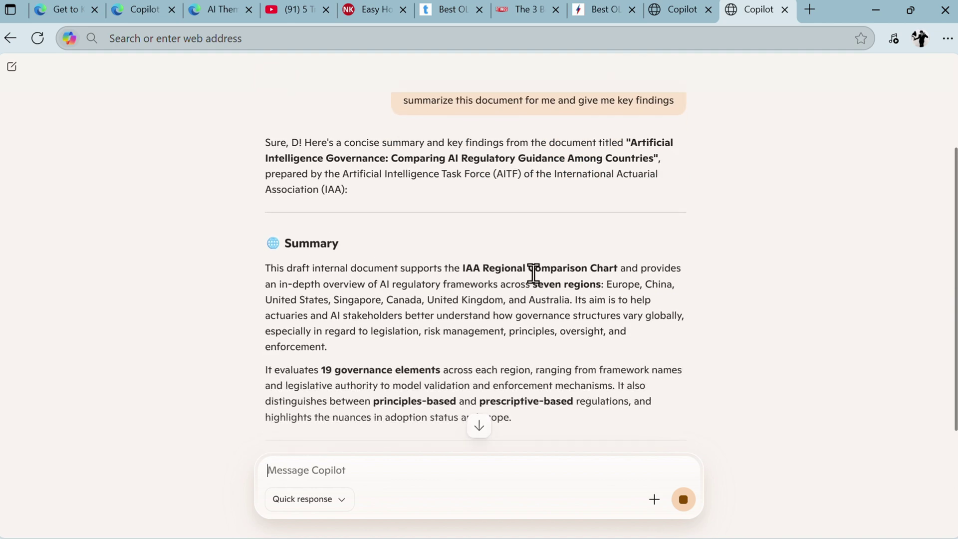
scroll(567, 272, "down", 5)
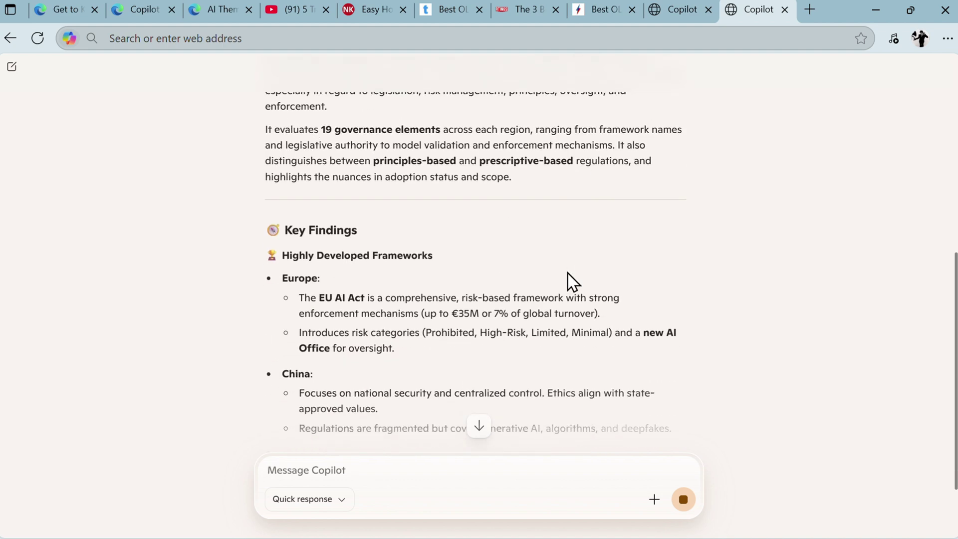
scroll(388, 317, "down", 6)
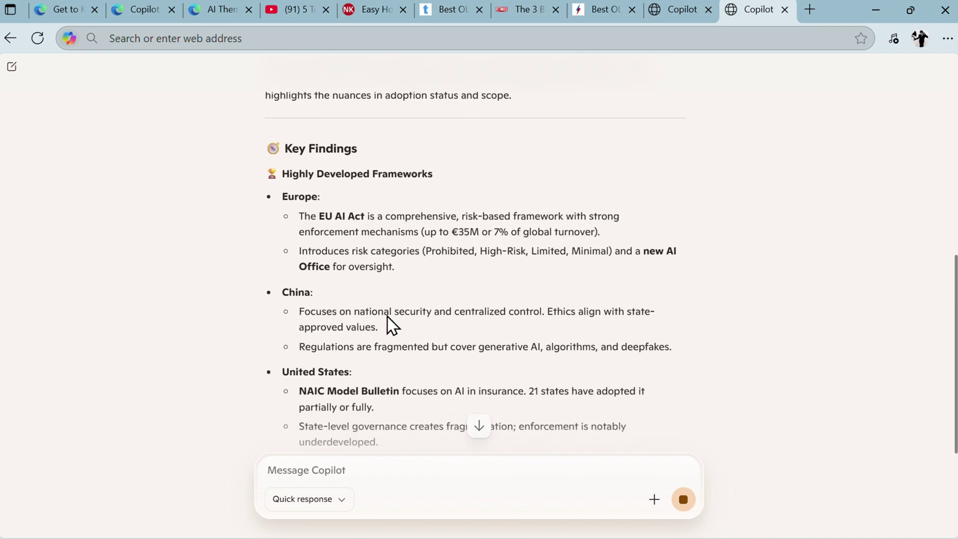
scroll(387, 322, "down", 2)
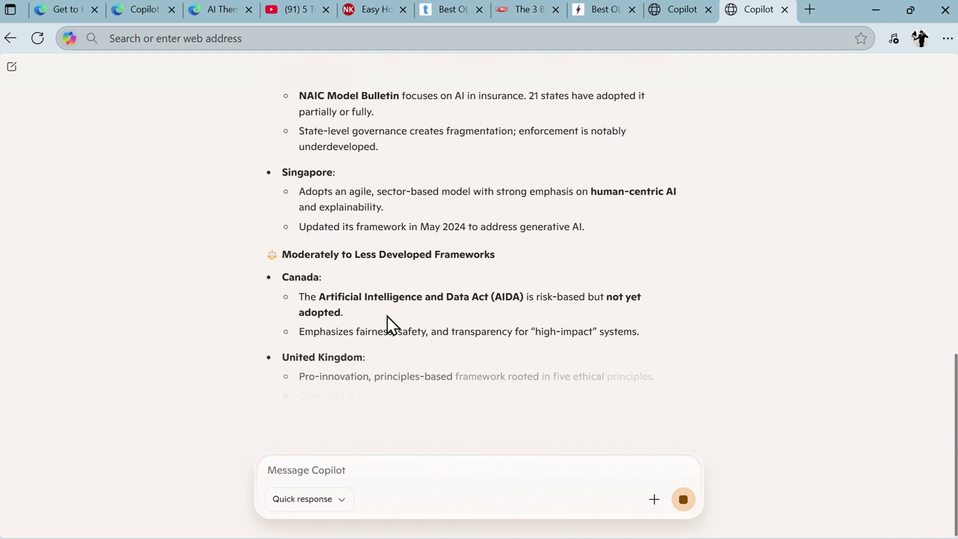
scroll(567, 267, "down", 3)
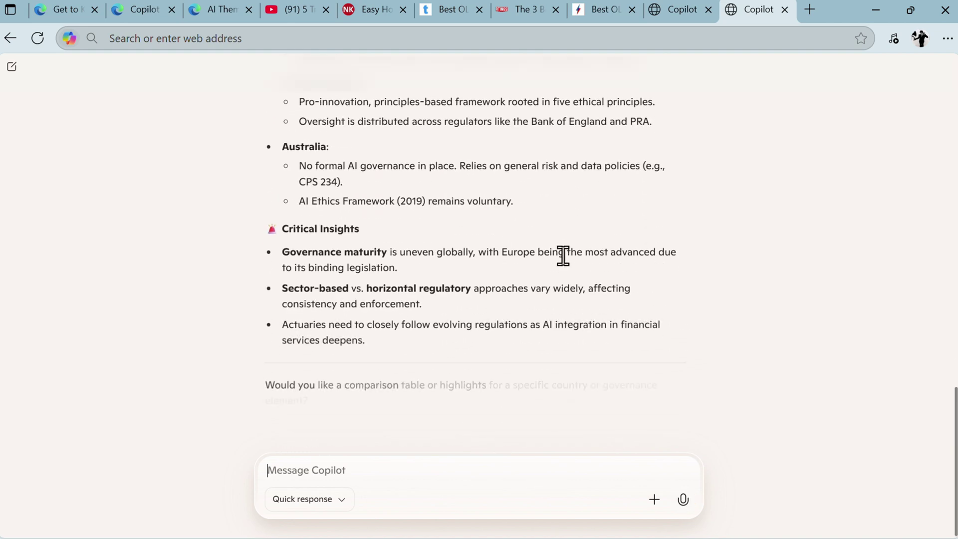
scroll(567, 267, "up", 3)
scroll(564, 258, "up", 15)
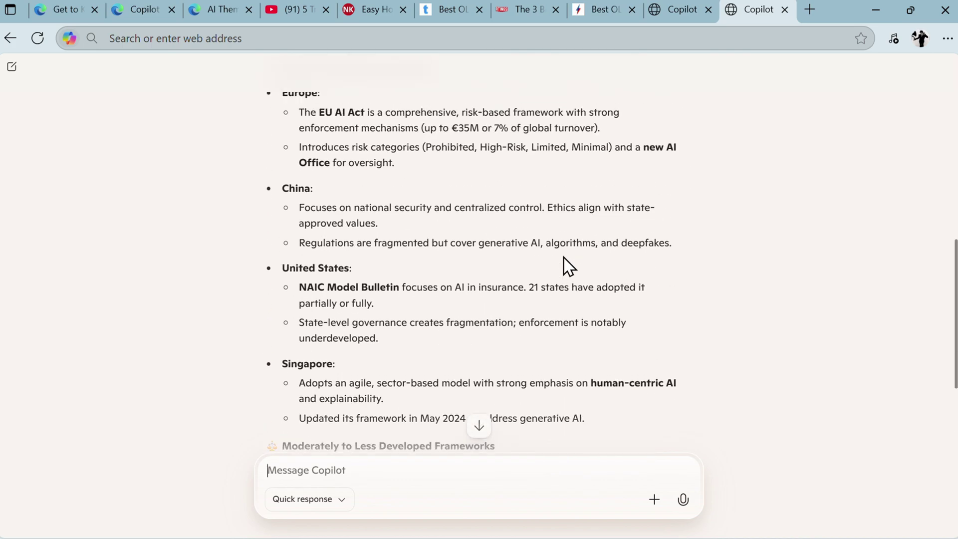
scroll(568, 267, "down", 12)
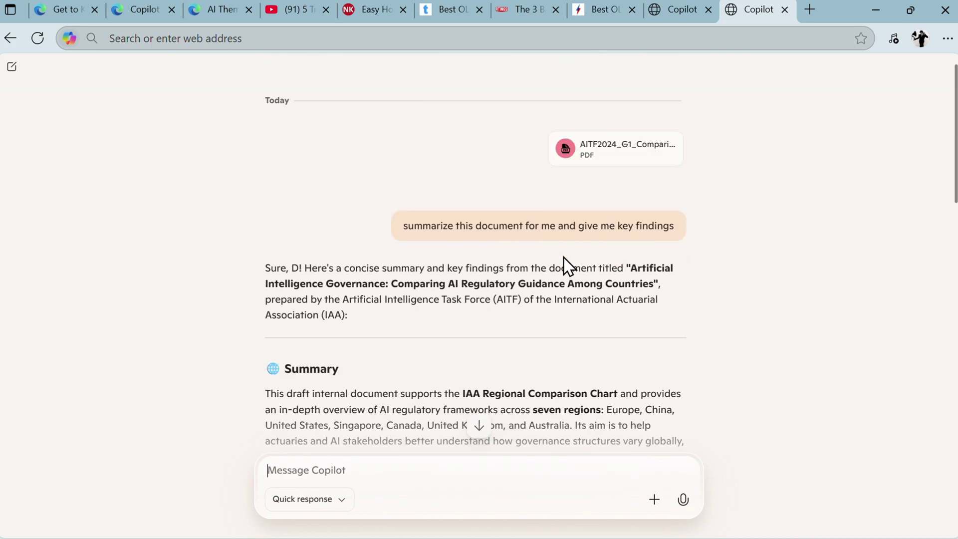
left_click(657, 500)
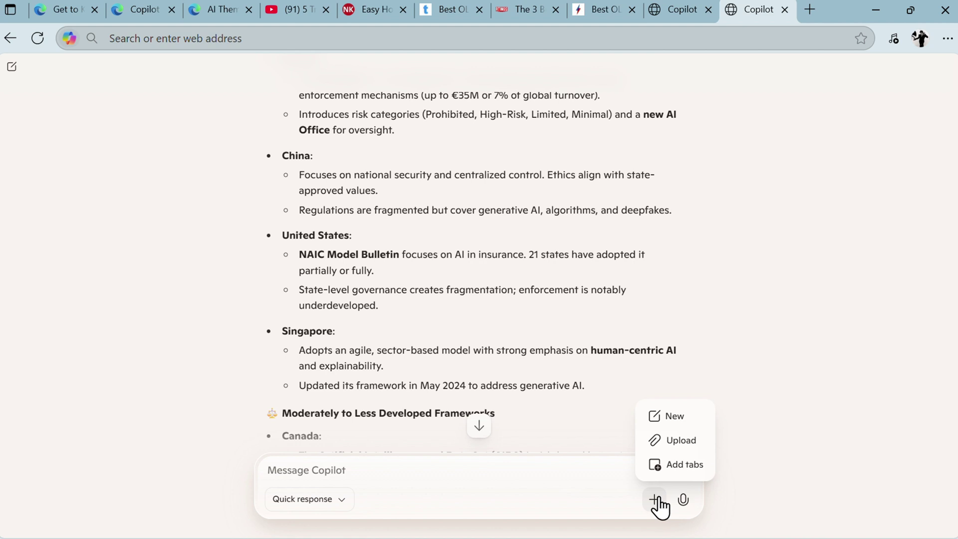
left_click(666, 419)
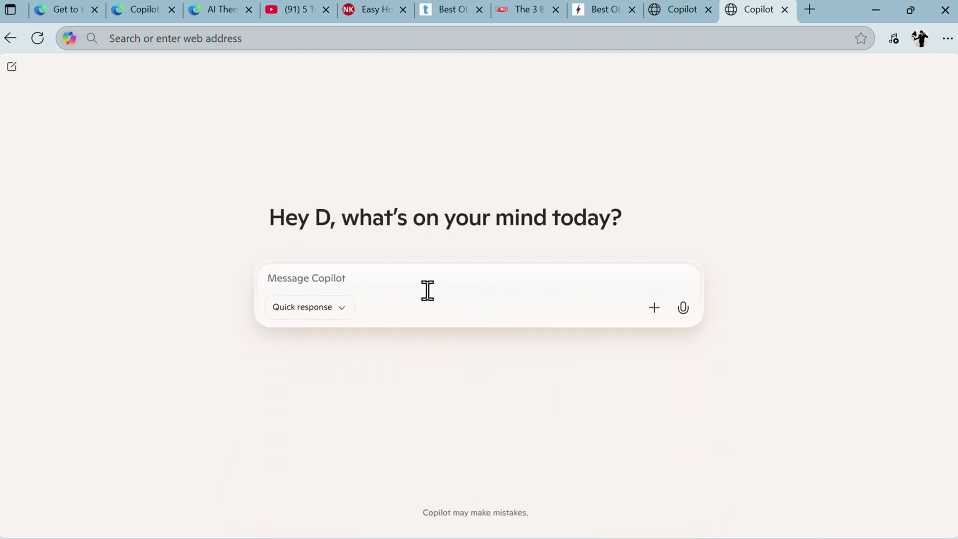
- In a new tab, have Copilot create a futuristic cityscape image and view it enlarged
left_click(809, 10)
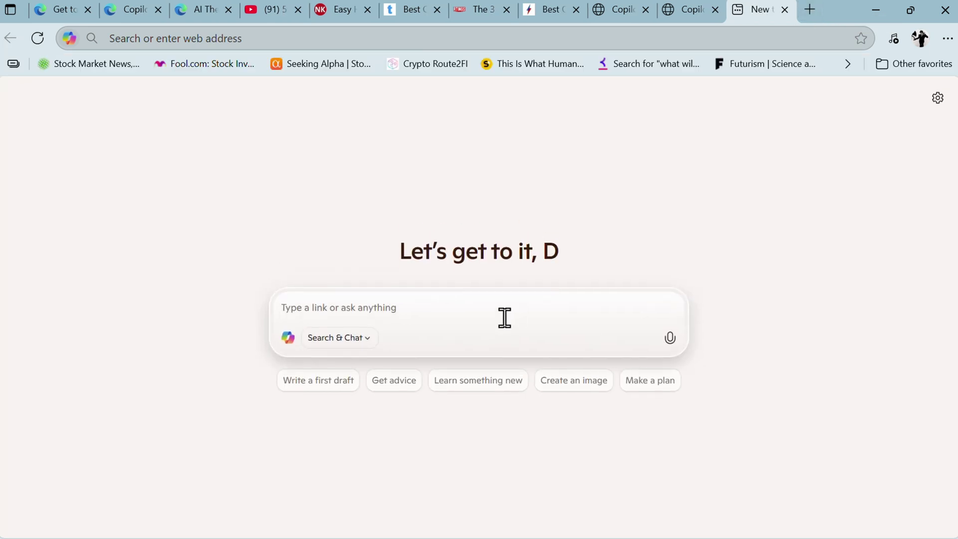
left_click(573, 382)
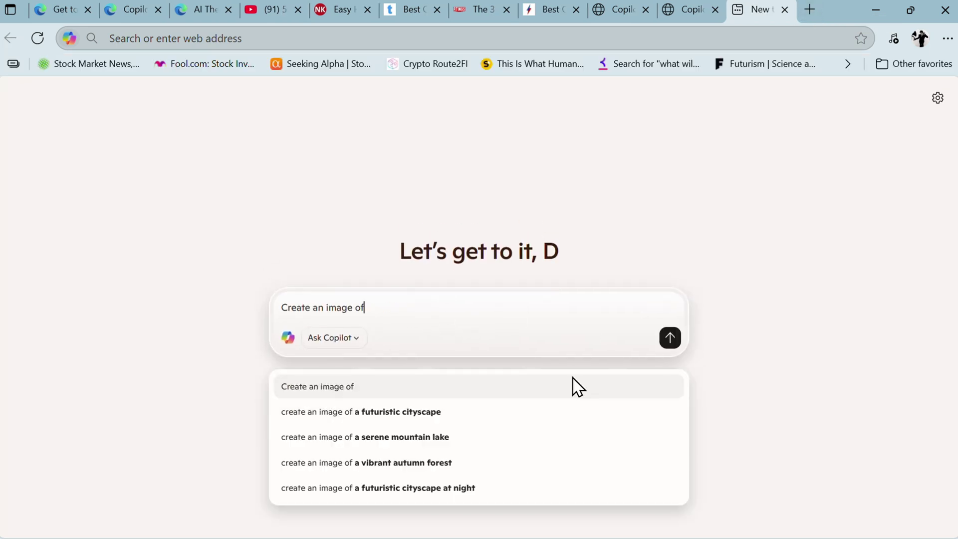
left_click(438, 415)
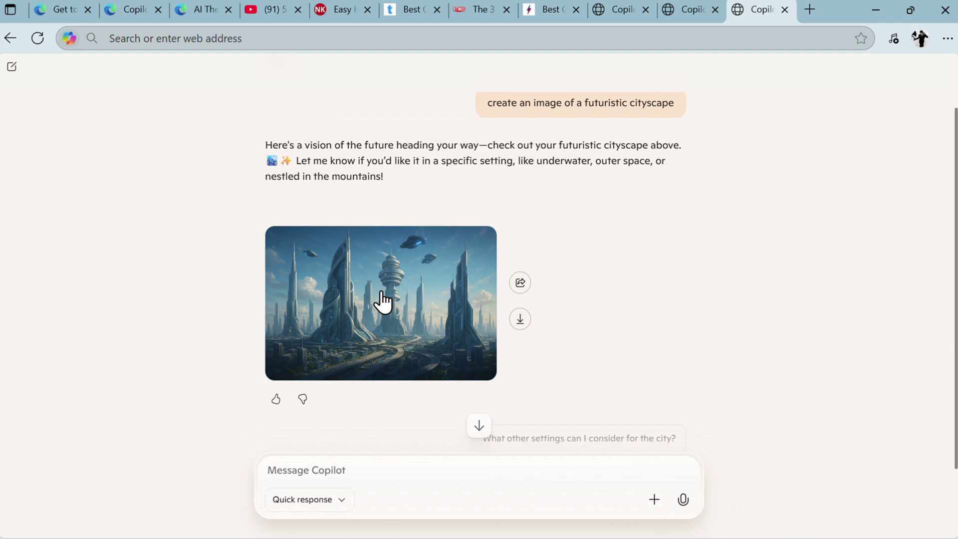
left_click(379, 299)
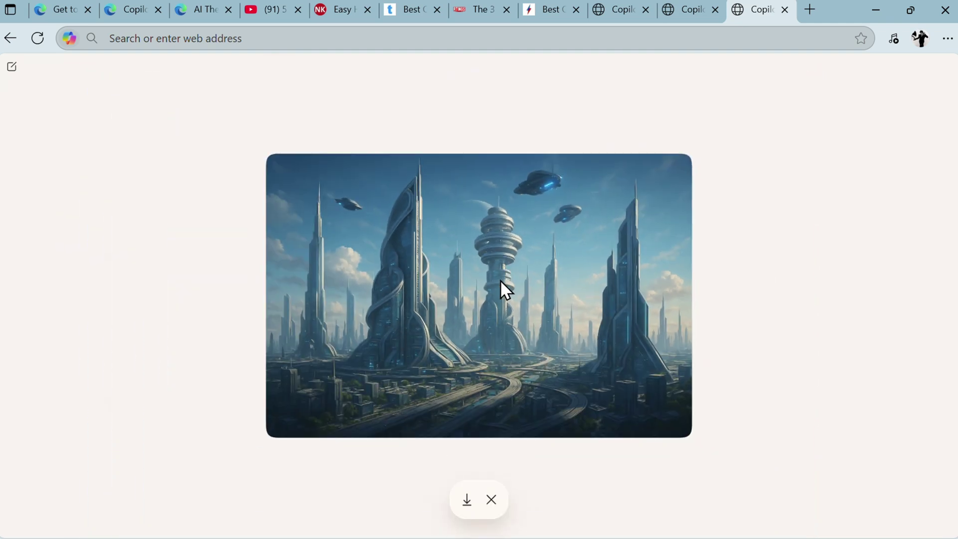
left_click(492, 497)
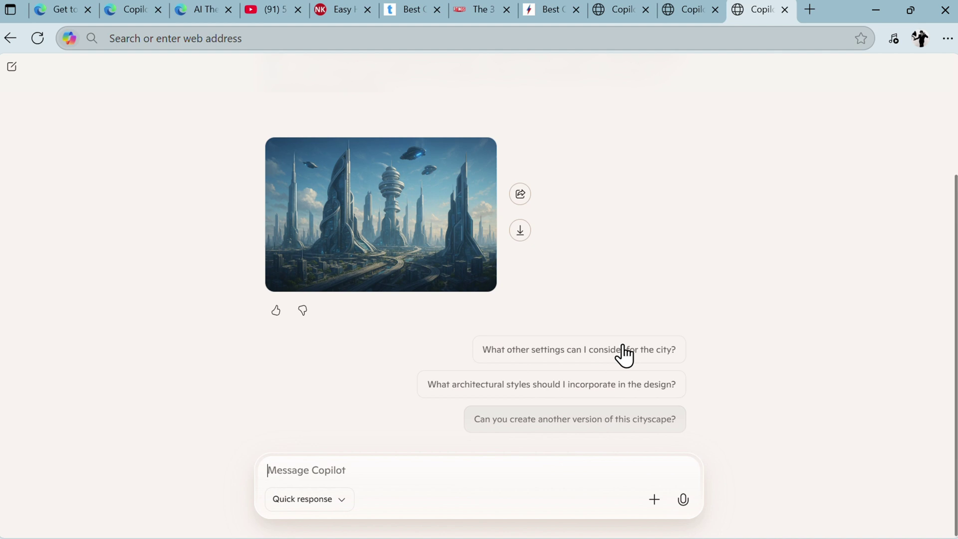
left_click(432, 467)
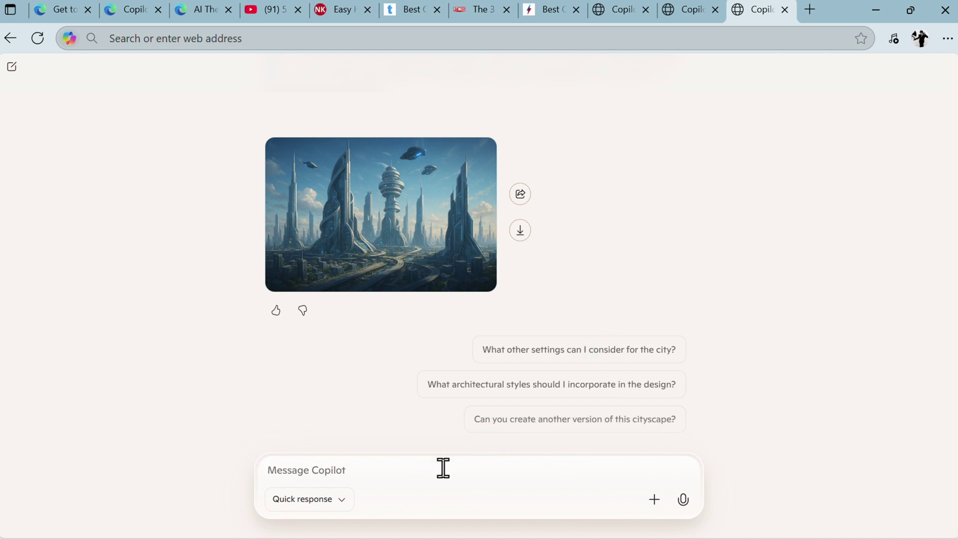
- Ask Copilot to summarize all Copilot Mode functionalities and why it beats a standard browser
type("ok now give me summary of all functionalities of Copilot Mode and why is it better than standard browser")
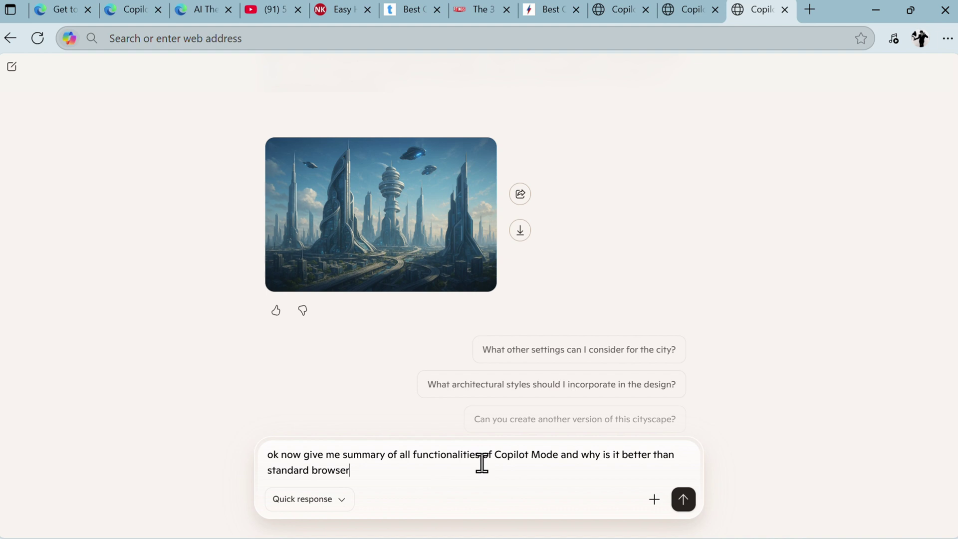
left_click(683, 499)
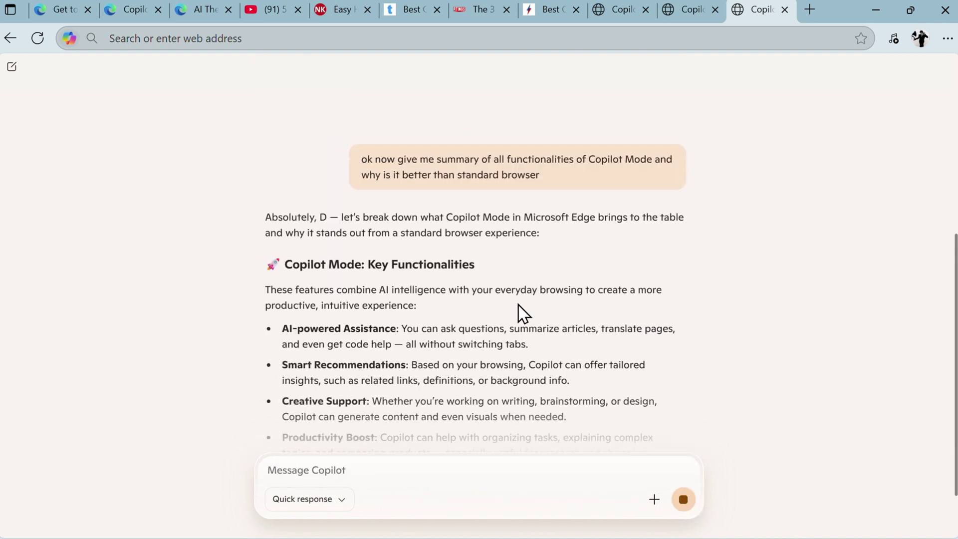
scroll(469, 307, "down", 2)
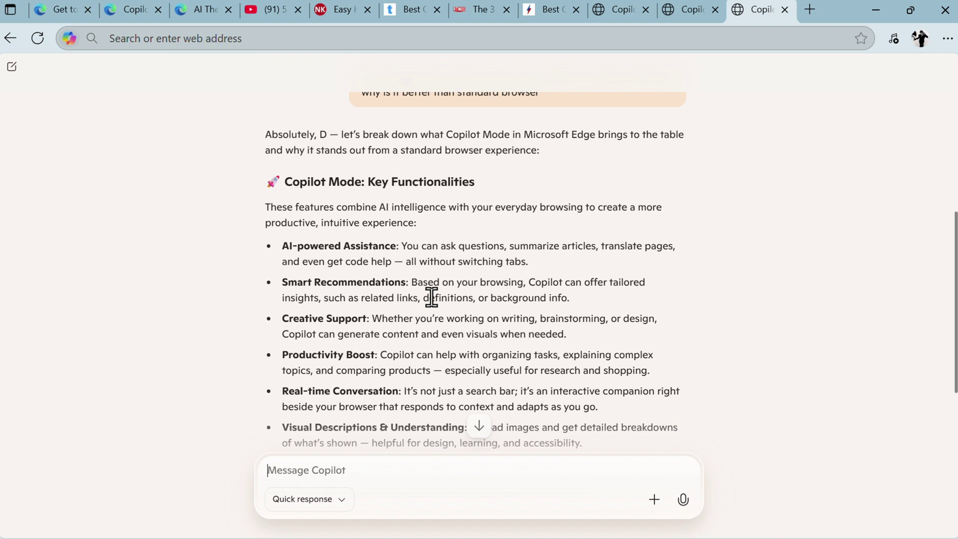
scroll(407, 292, "down", 1)
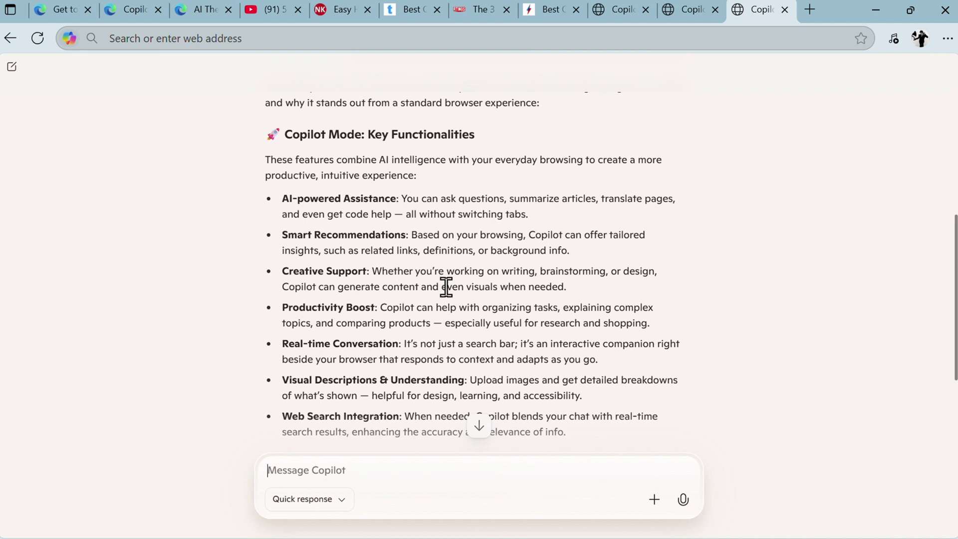
scroll(447, 287, "down", 1)
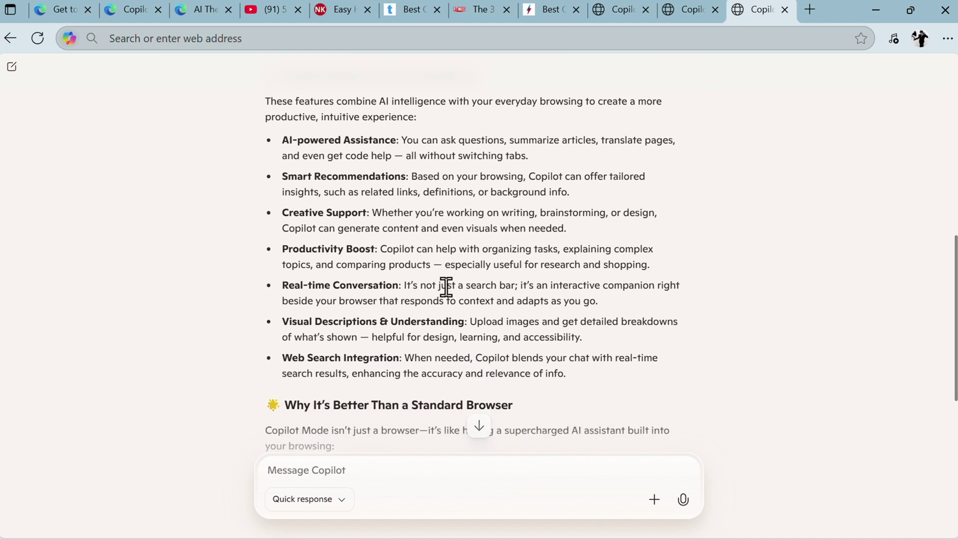
- Review the Productivity Boost, Real-time Conversation, Visual Descriptions and Web Search Integration bullets
triple_click(320, 252)
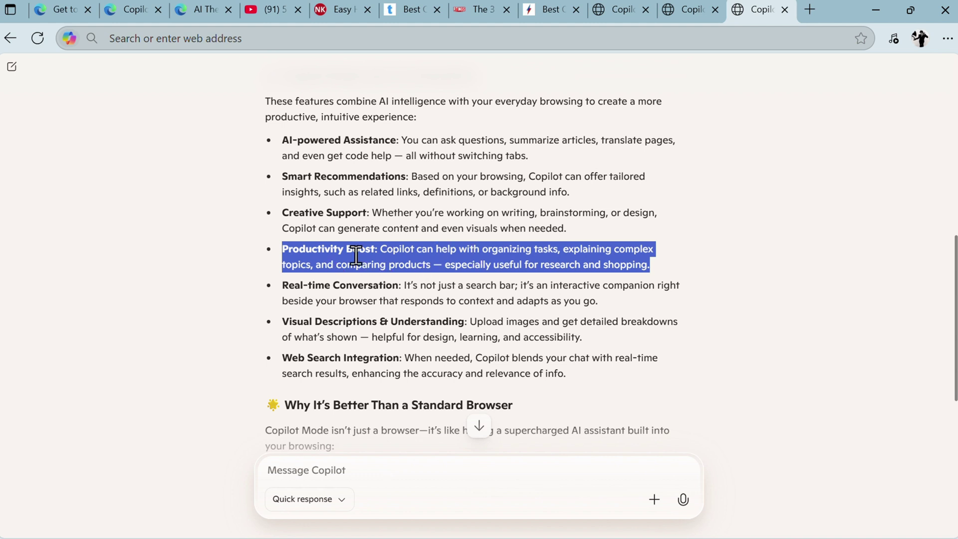
scroll(429, 260, "down", 1)
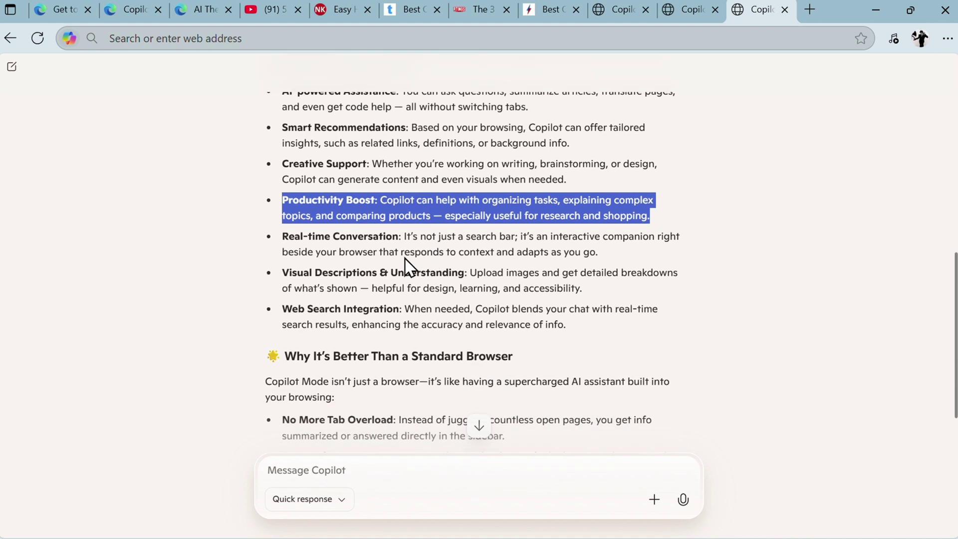
triple_click(336, 245)
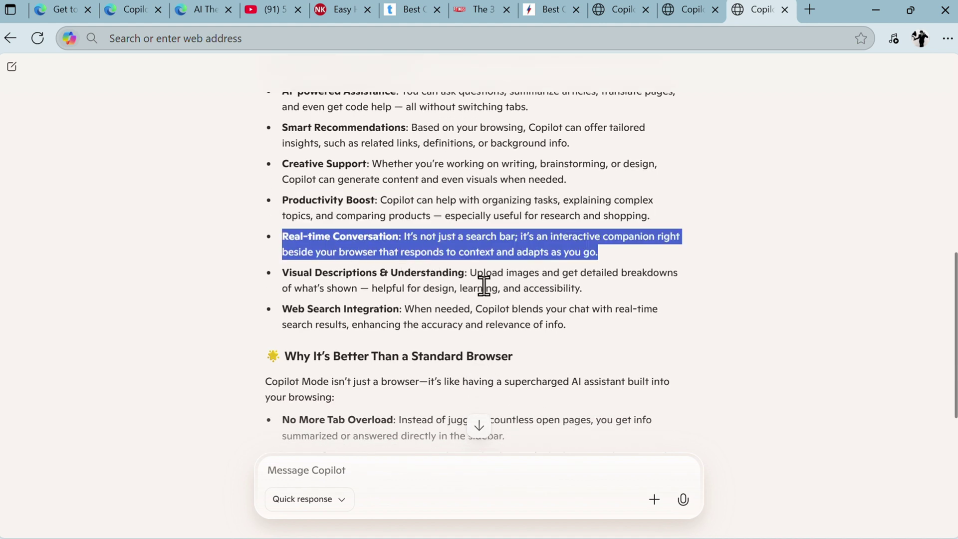
triple_click(350, 272)
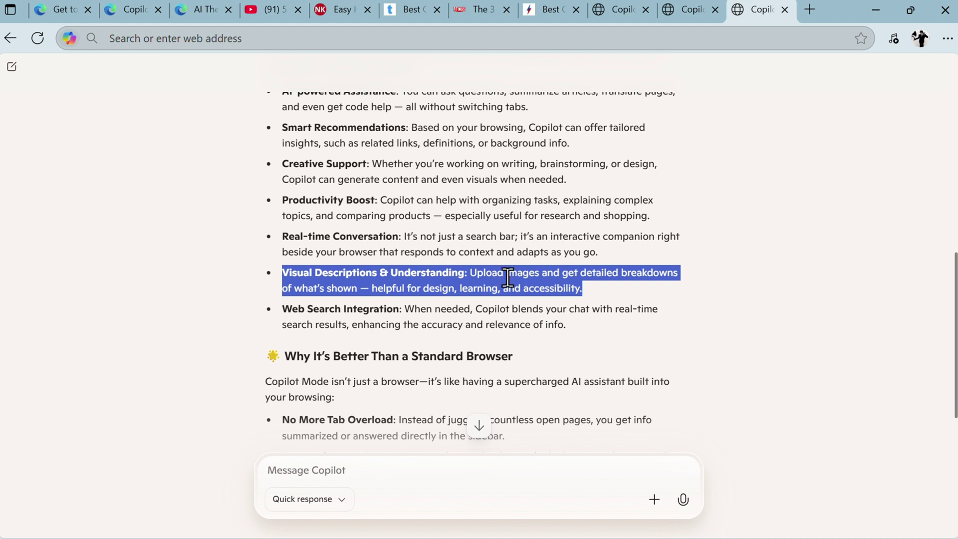
left_click(546, 275)
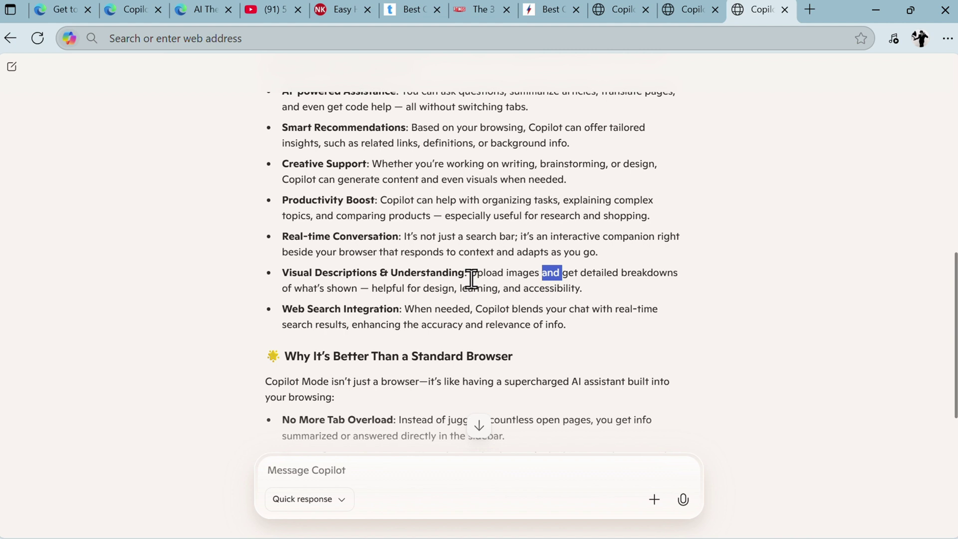
scroll(439, 289, "down", 1)
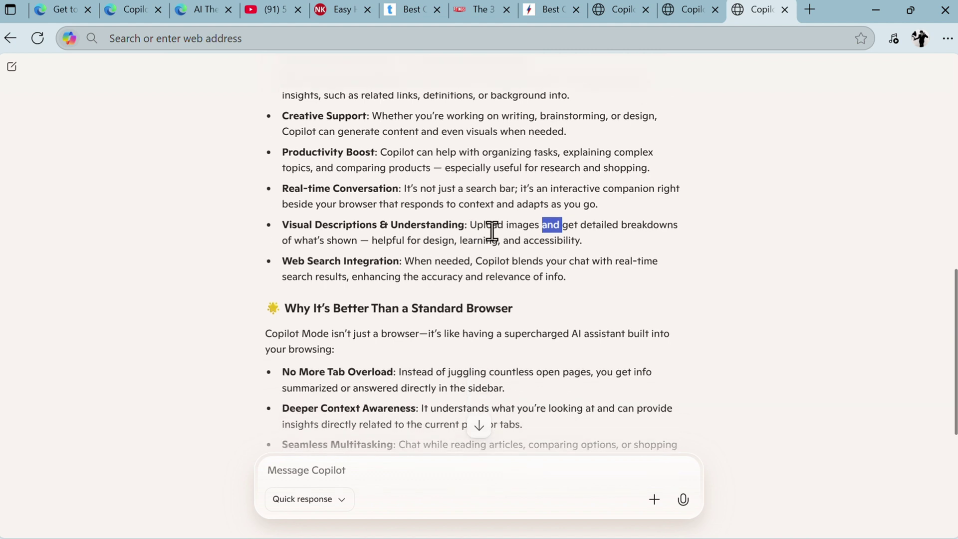
triple_click(455, 227)
triple_click(357, 265)
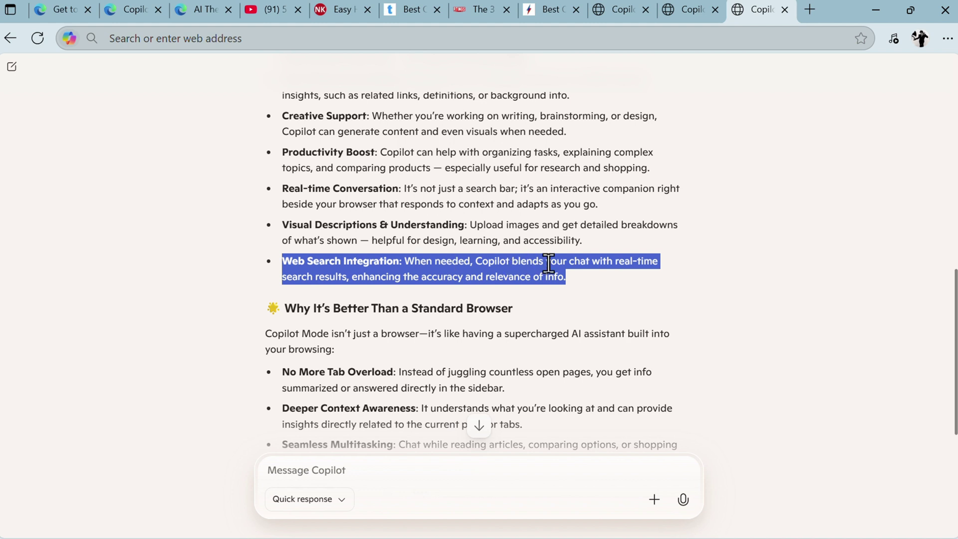
- Highlight the No More Tab Overload, Deeper Context Awareness and Seamless Multitasking points
scroll(549, 262, "down", 3)
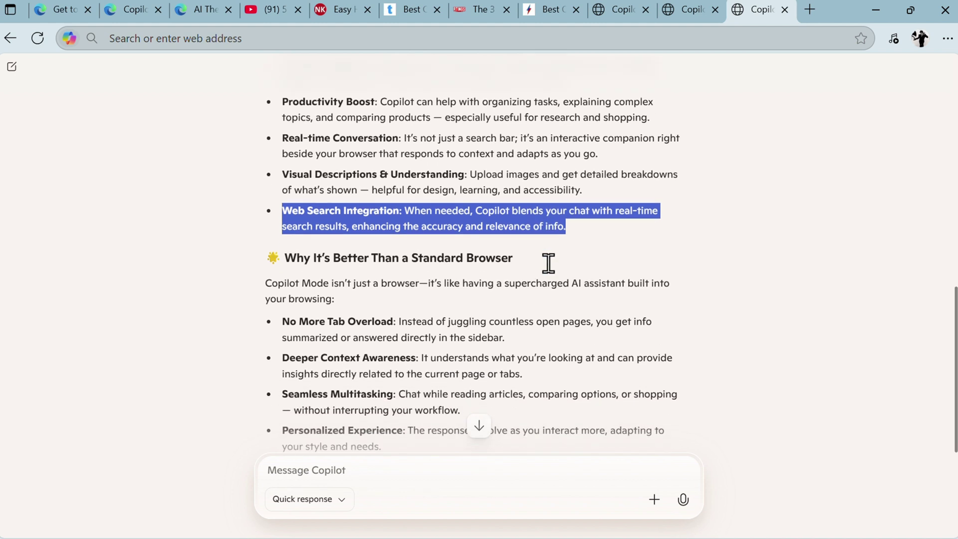
left_click_drag(291, 229, 365, 220)
left_click(404, 227)
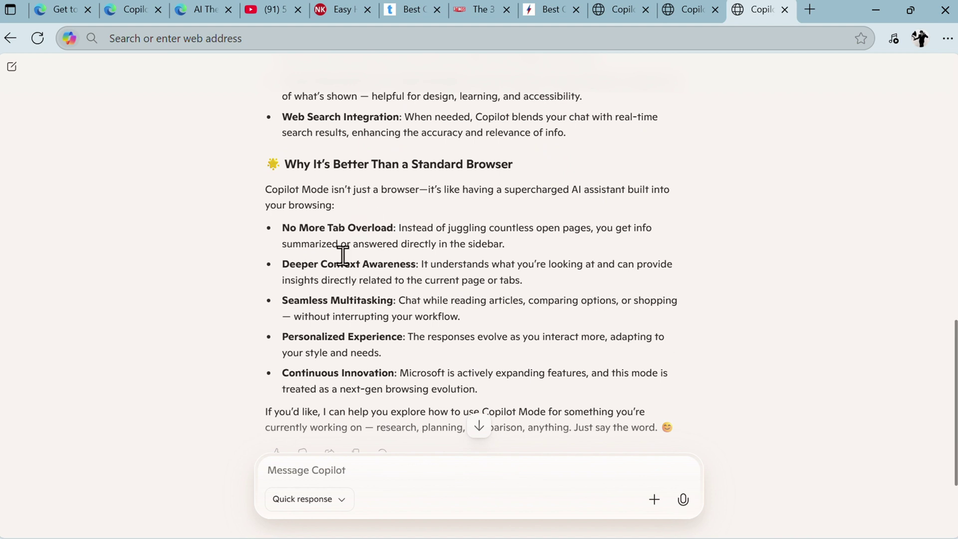
left_click_drag(283, 264, 407, 267)
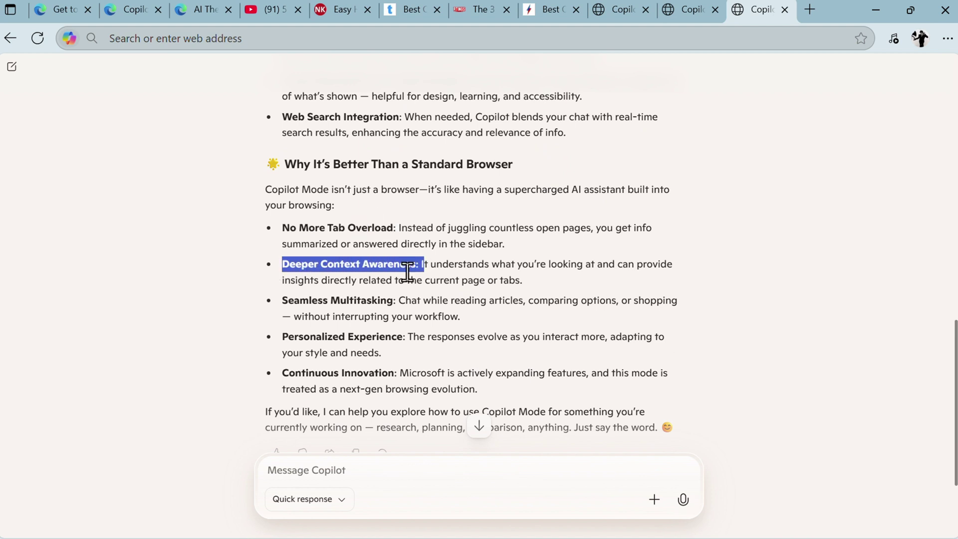
triple_click(302, 301)
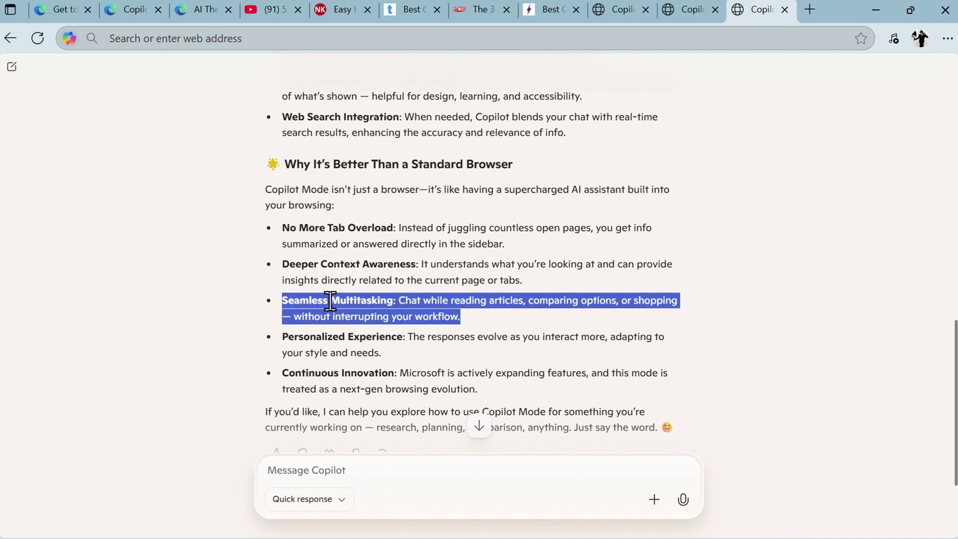
scroll(375, 338, "down", 1)
left_click(325, 314)
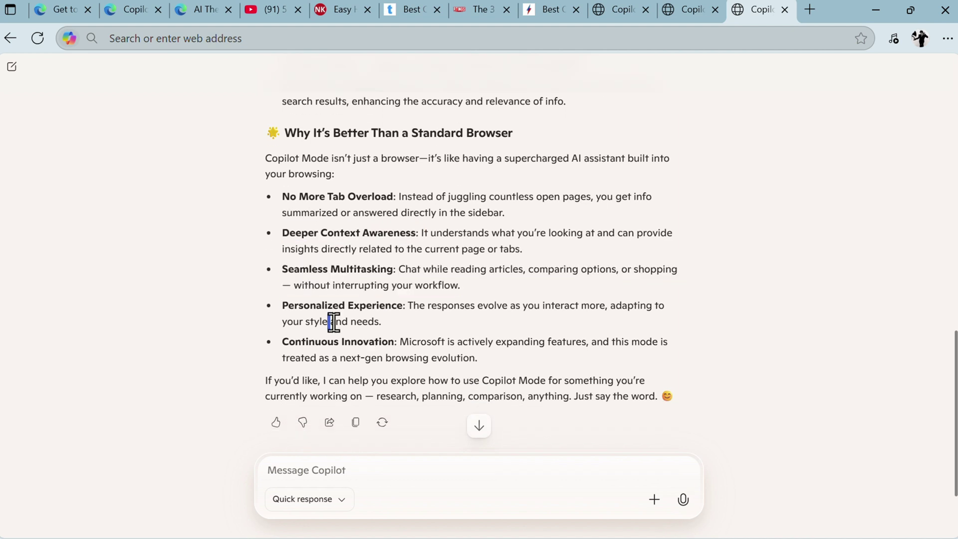
- Scroll back through the rest of the Copilot Mode answer
scroll(423, 336, "up", 1)
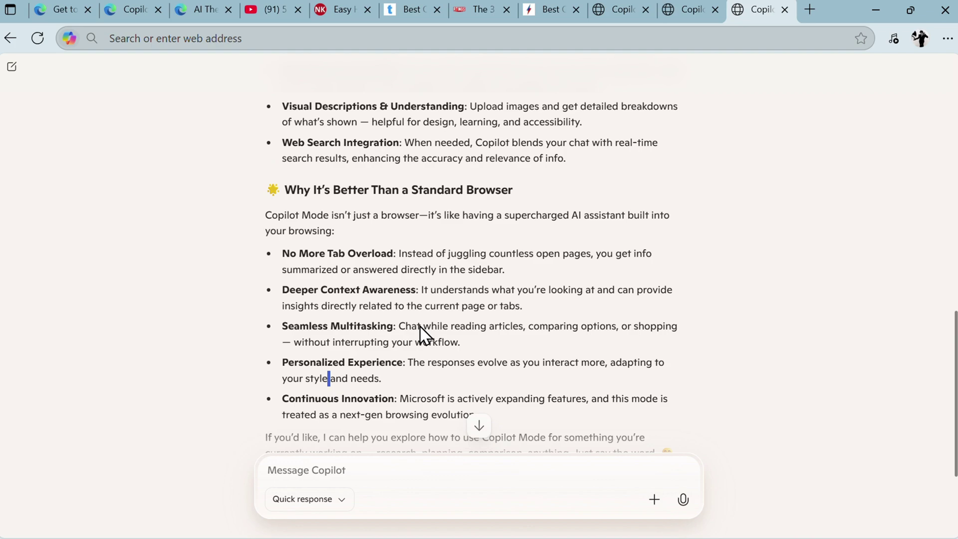
scroll(424, 336, "up", 10)
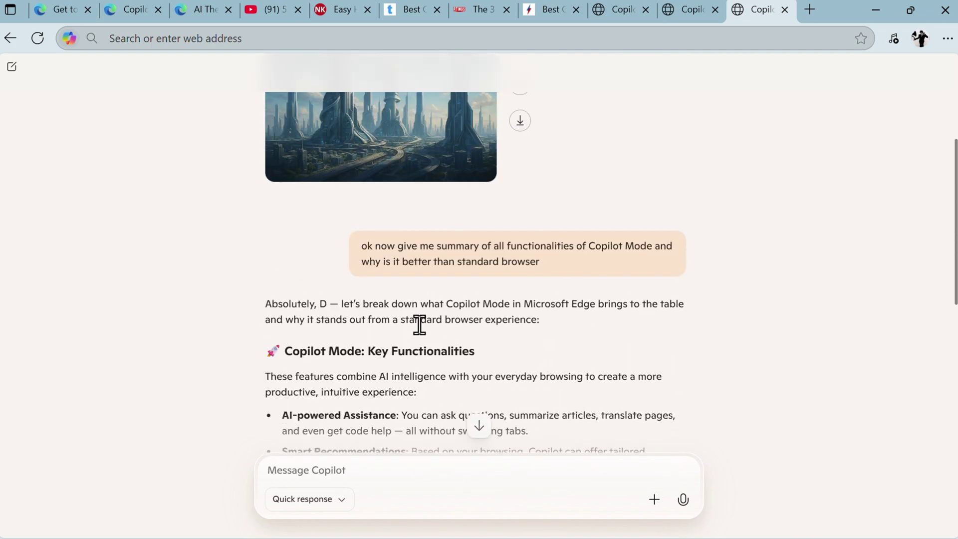
scroll(419, 325, "up", 4)
scroll(420, 325, "down", 8)
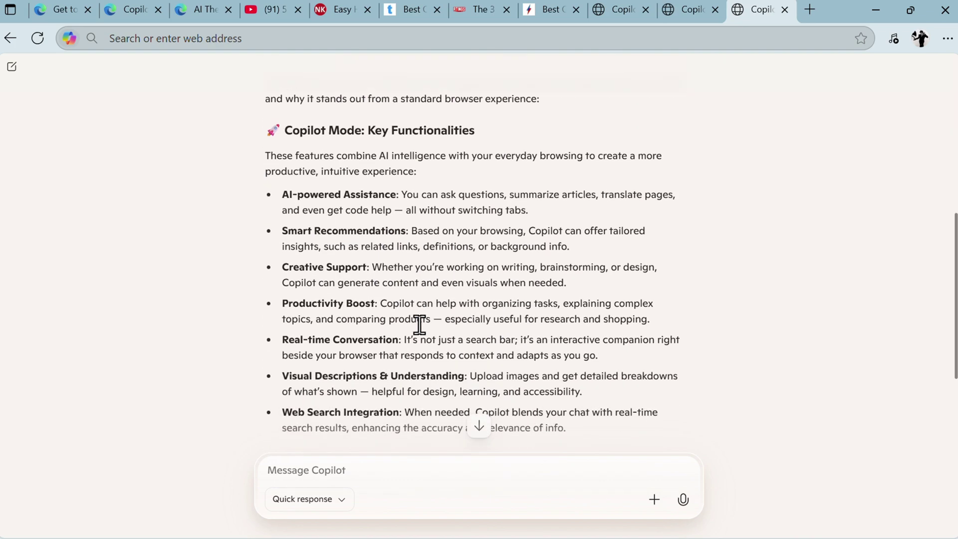
scroll(419, 325, "down", 6)
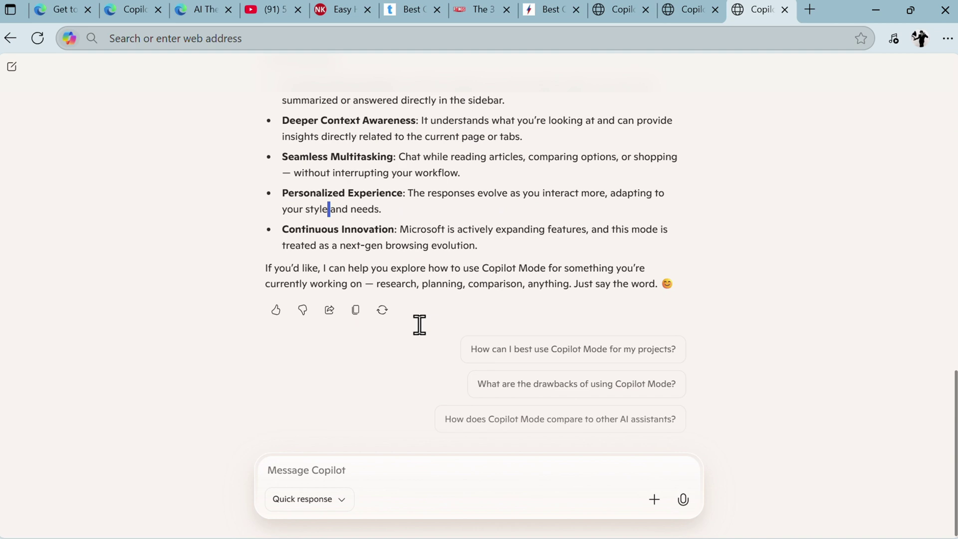
scroll(420, 325, "up", 15)
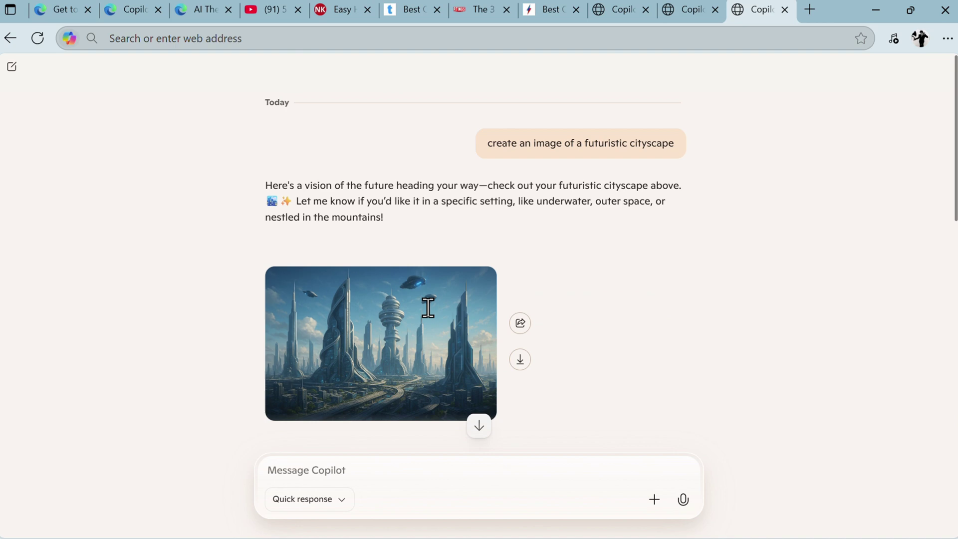
- Jump to the first tab and cycle through the open tabs to the OLED TVs article
key("ctrl+1")
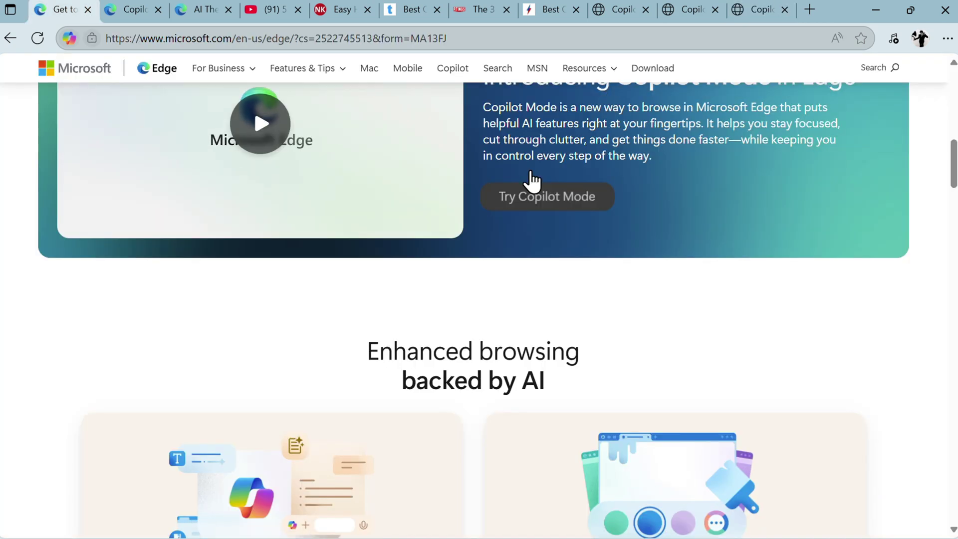
left_click(530, 182)
key("ctrl+Tab")
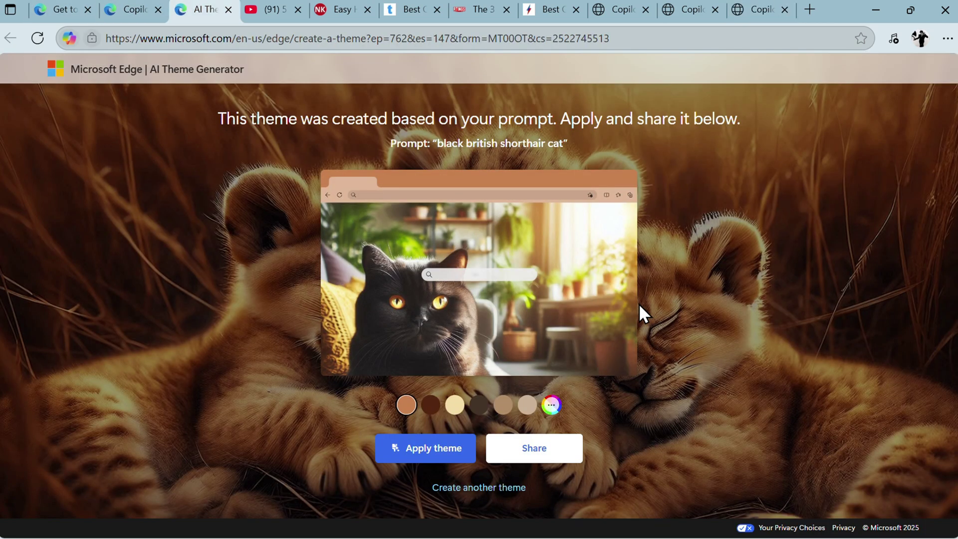
key("ctrl+Tab")
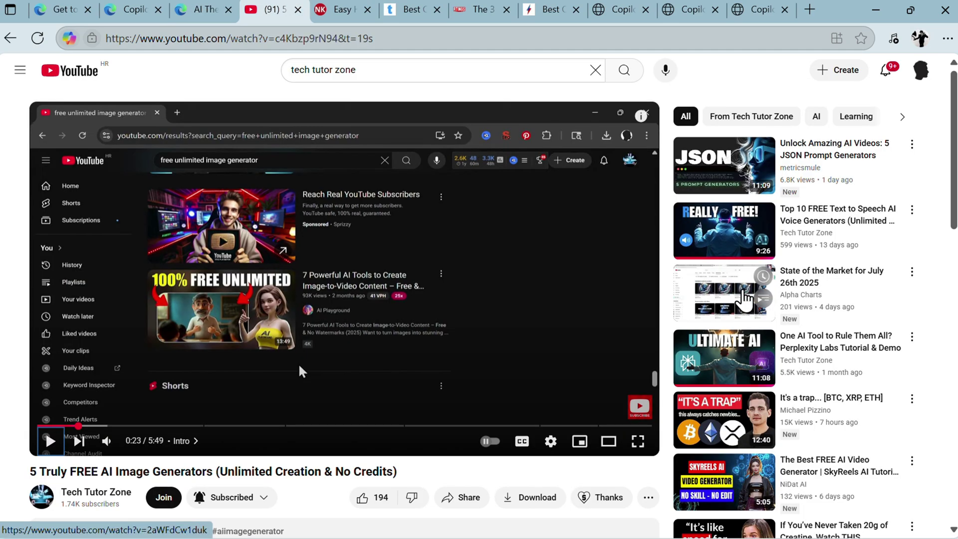
key("ctrl+Tab")
key("ctrl+Tab")
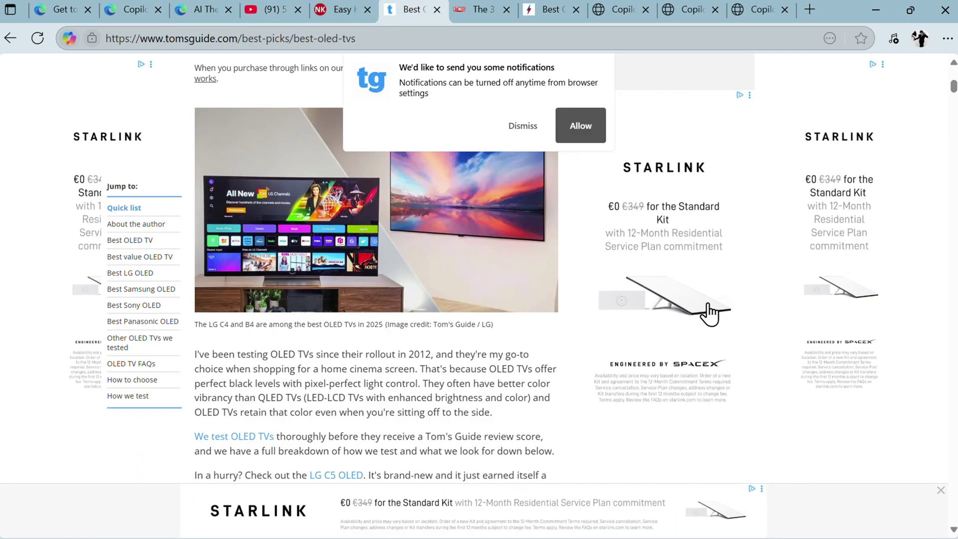
key("ctrl+Tab")
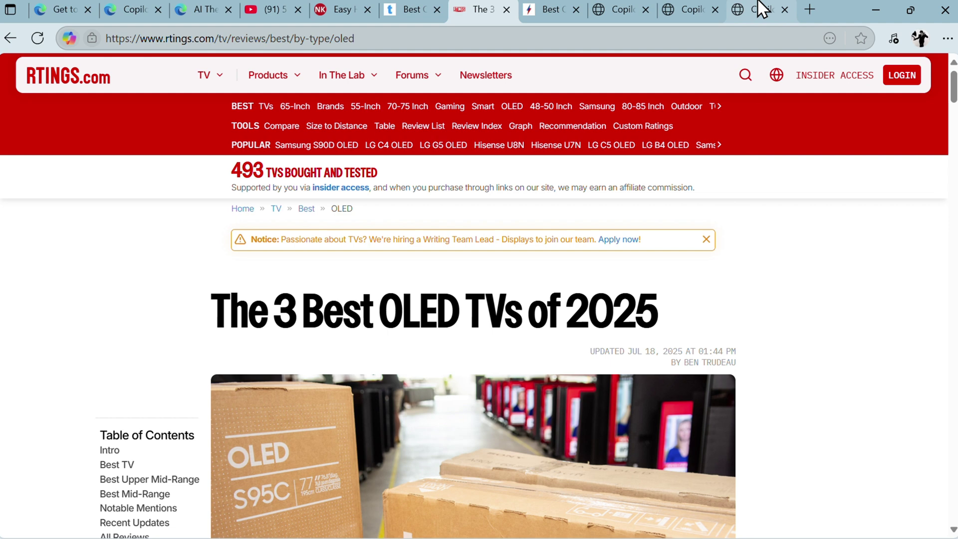
- Return to the Copilot Mode page tab and scroll down to the Copilot Vision introduction
mouse_move(762, 8)
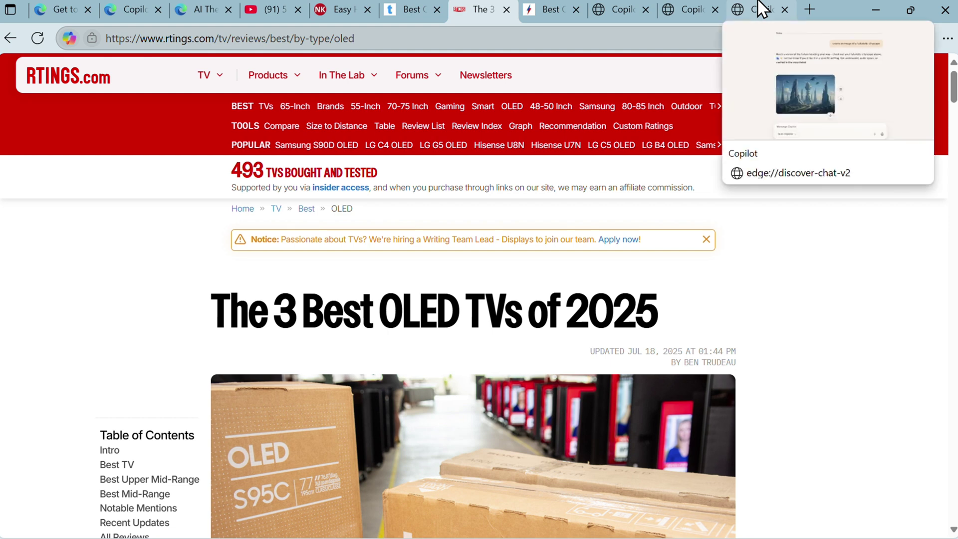
left_click(762, 8)
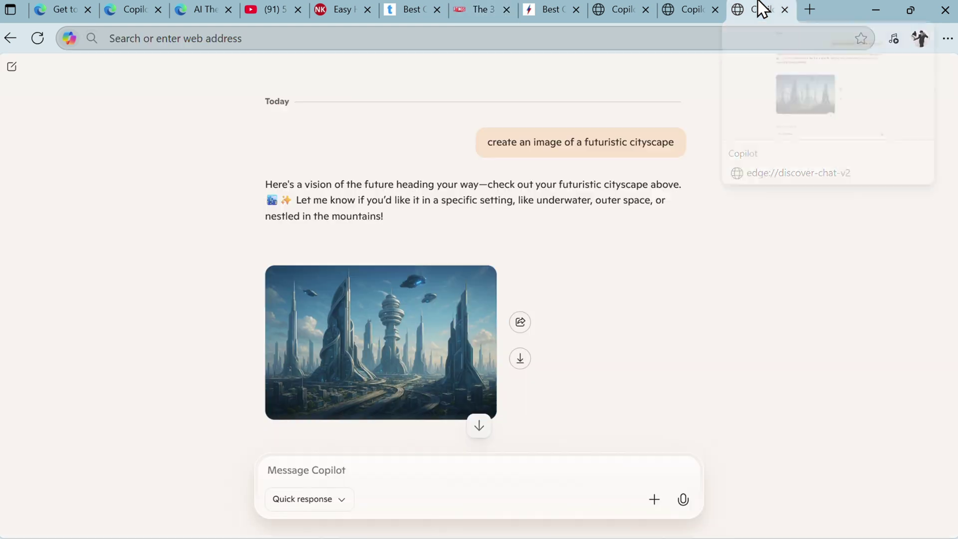
left_click(210, 8)
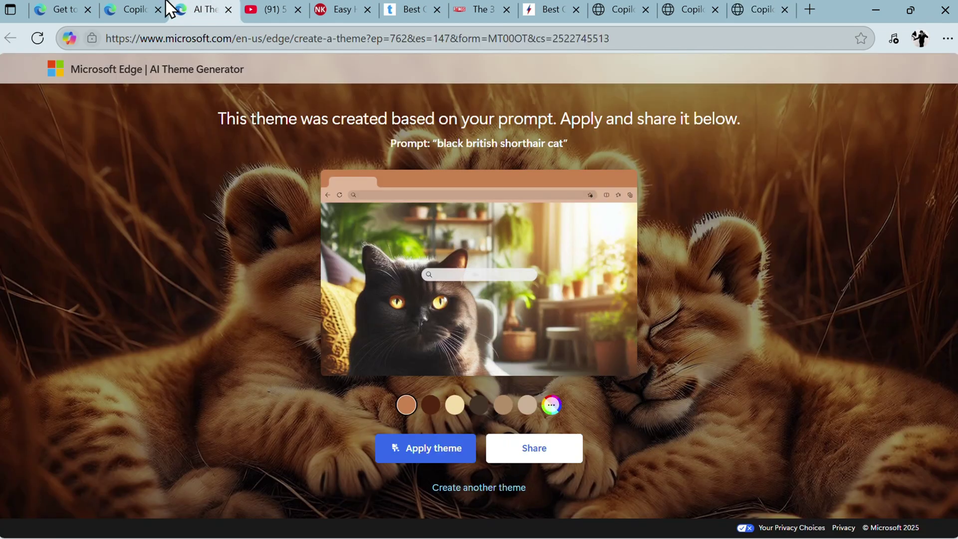
left_click(132, 9)
scroll(125, 358, "down", 5)
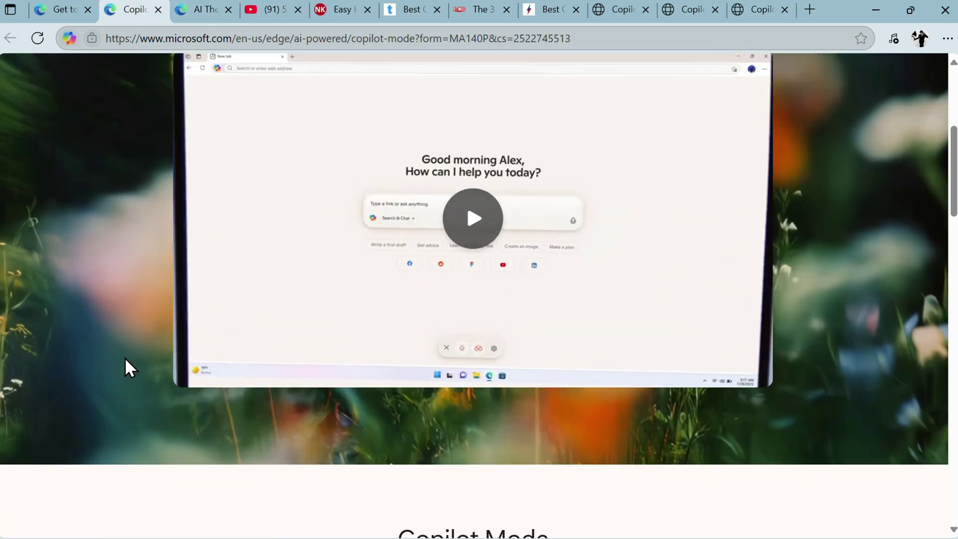
scroll(124, 357, "down", 12)
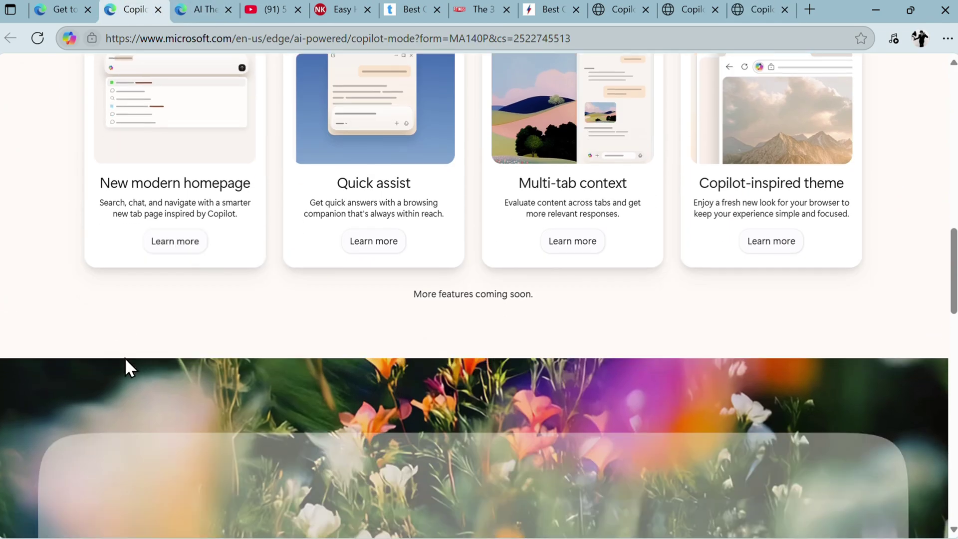
scroll(131, 368, "down", 3)
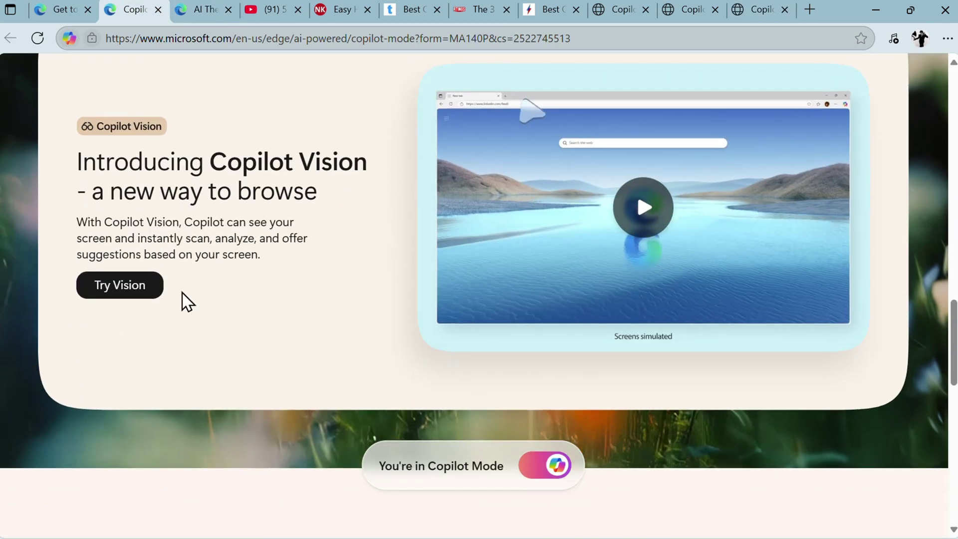